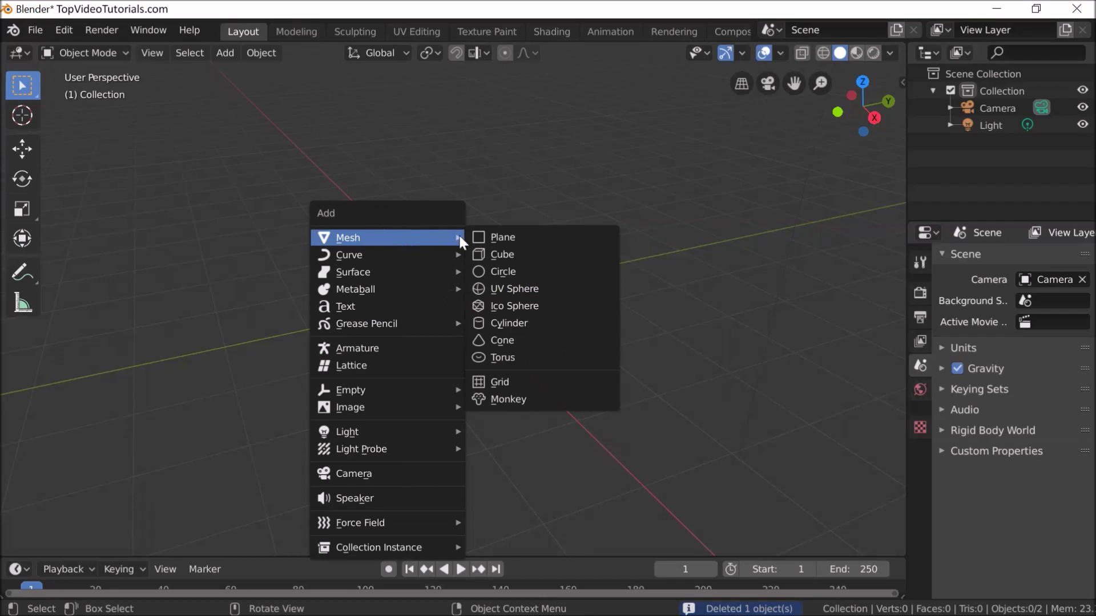
# Step: Add a UV sphere mesh at the world origin
pyautogui.click(525, 289)
pyautogui.scroll(4, 499, 397)
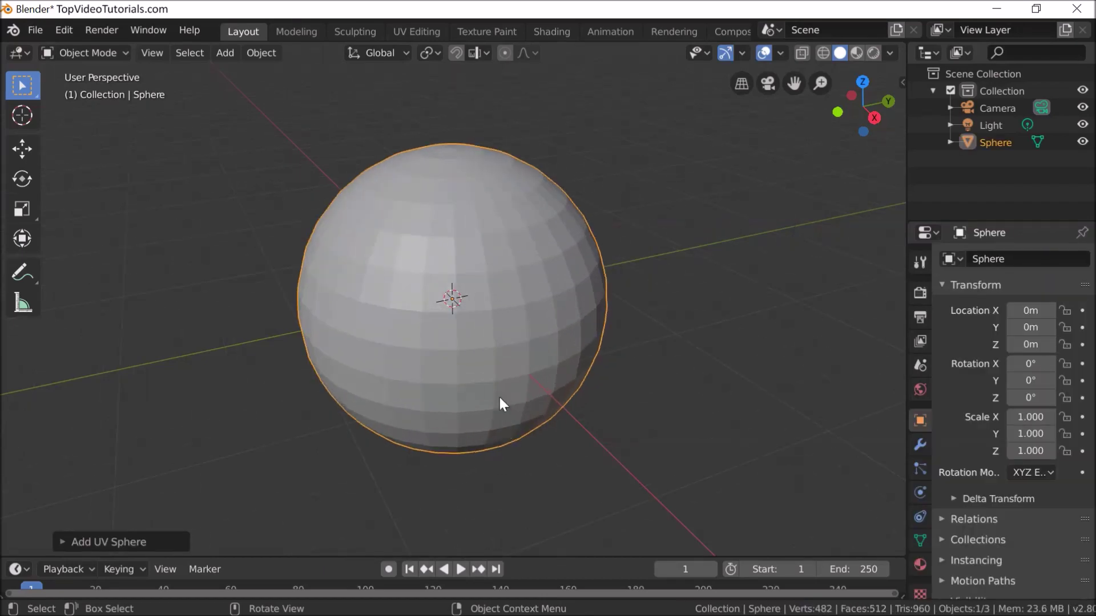
# Step: In Edit Mode, view the sphere from the right side with wireframe shading
pyautogui.press('Tab')
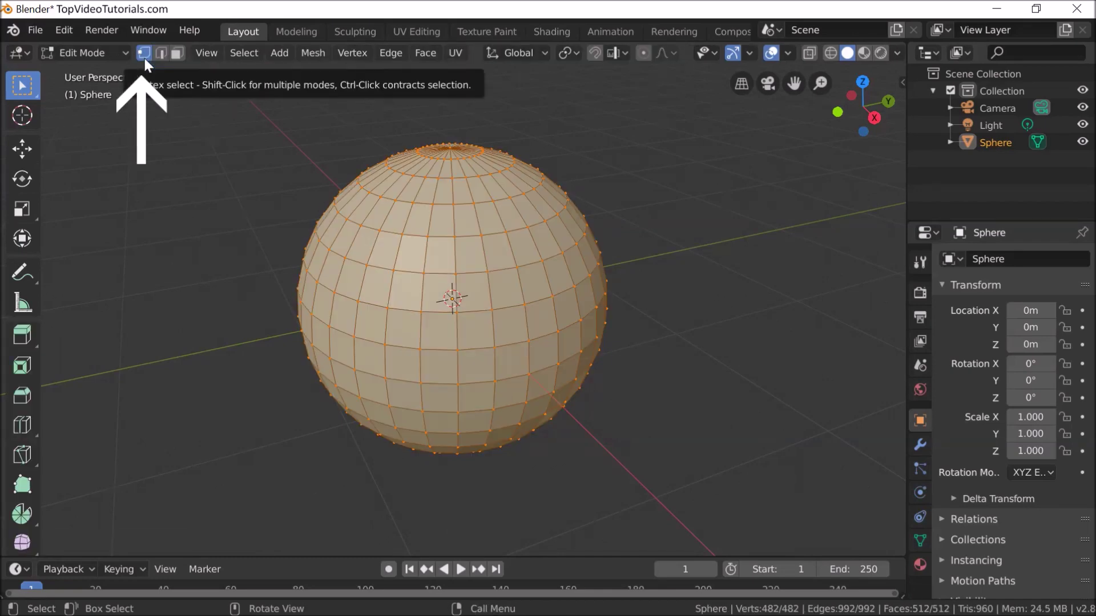
pyautogui.click(875, 119)
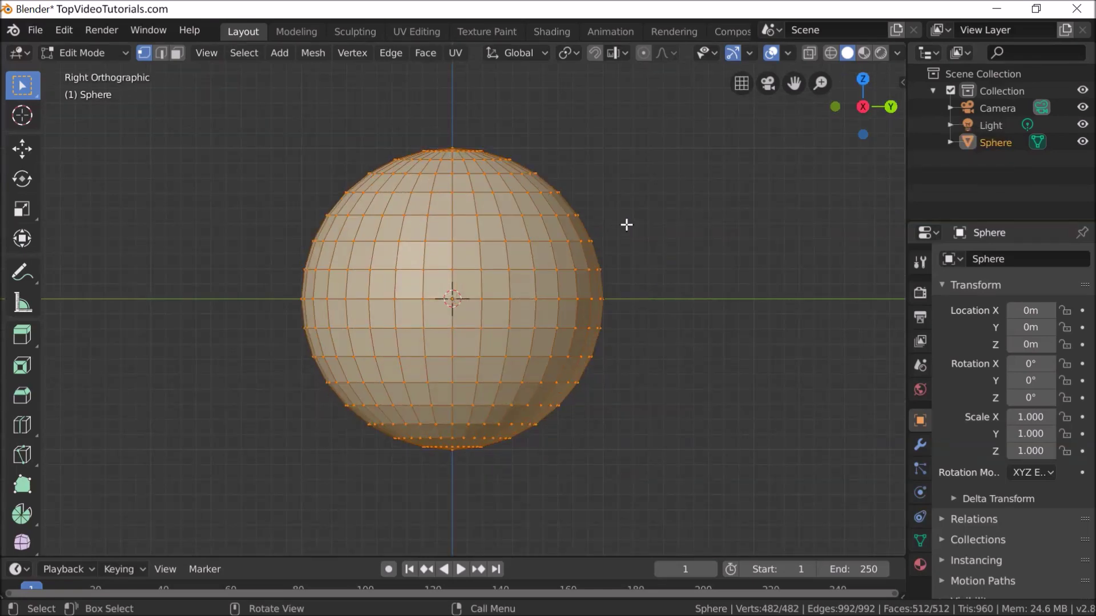
pyautogui.press('z')
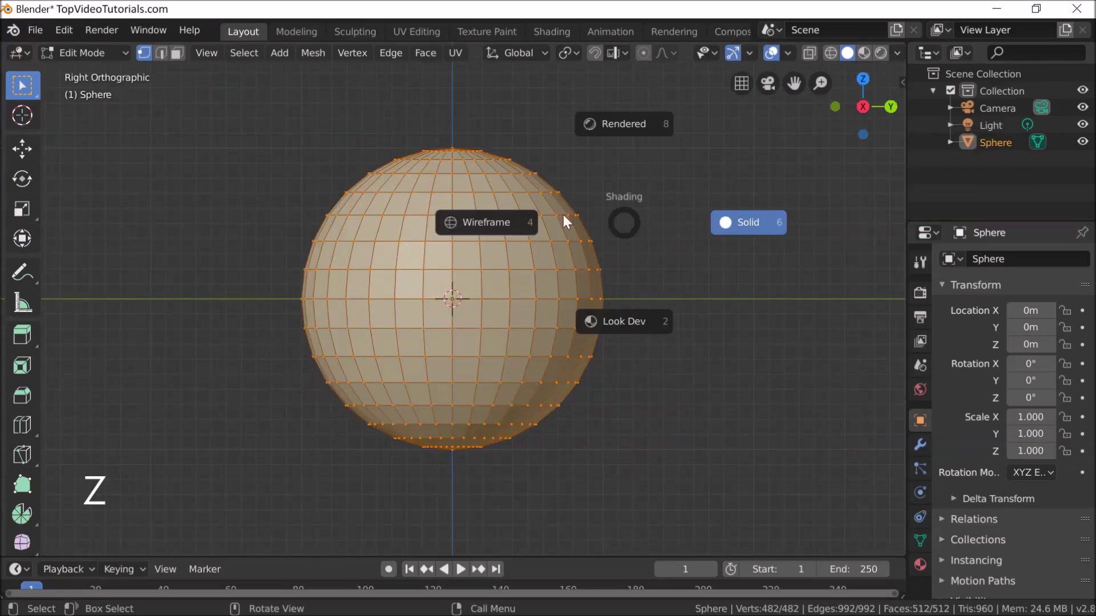
pyautogui.click(507, 223)
# Step: Box-select the sphere's upper half and delete those vertices
pyautogui.click(246, 139)
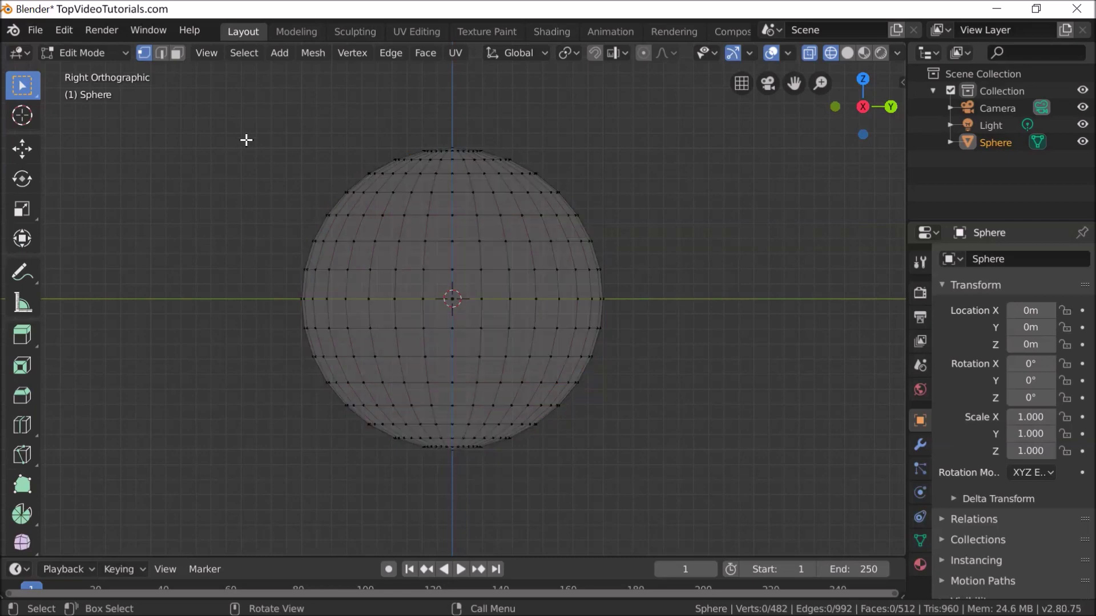
pyautogui.moveTo(255, 139); pyautogui.dragTo(732, 290)
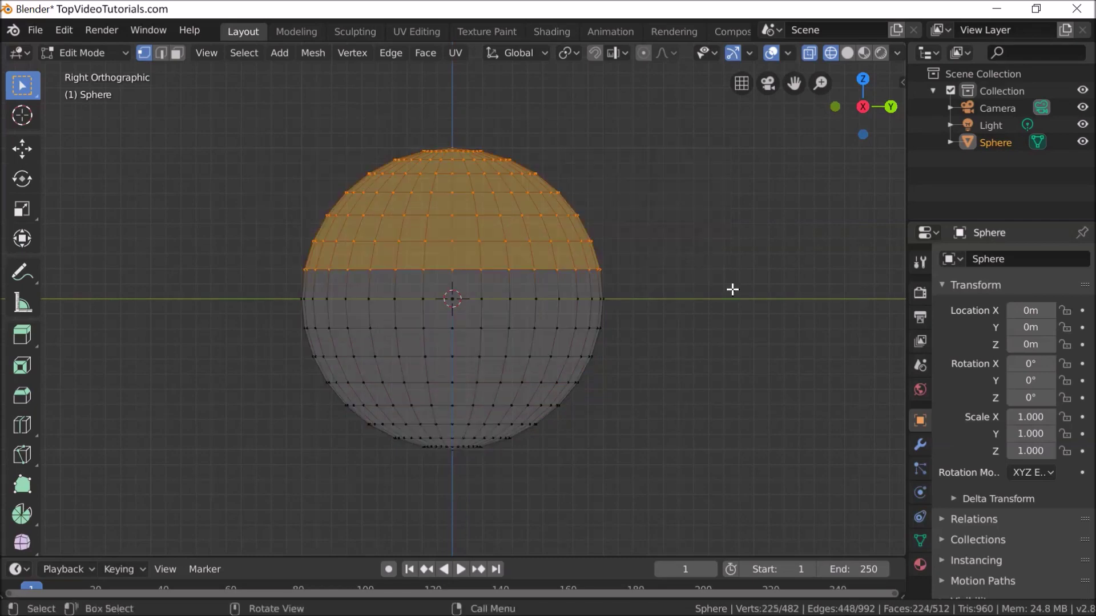
pyautogui.press('x')
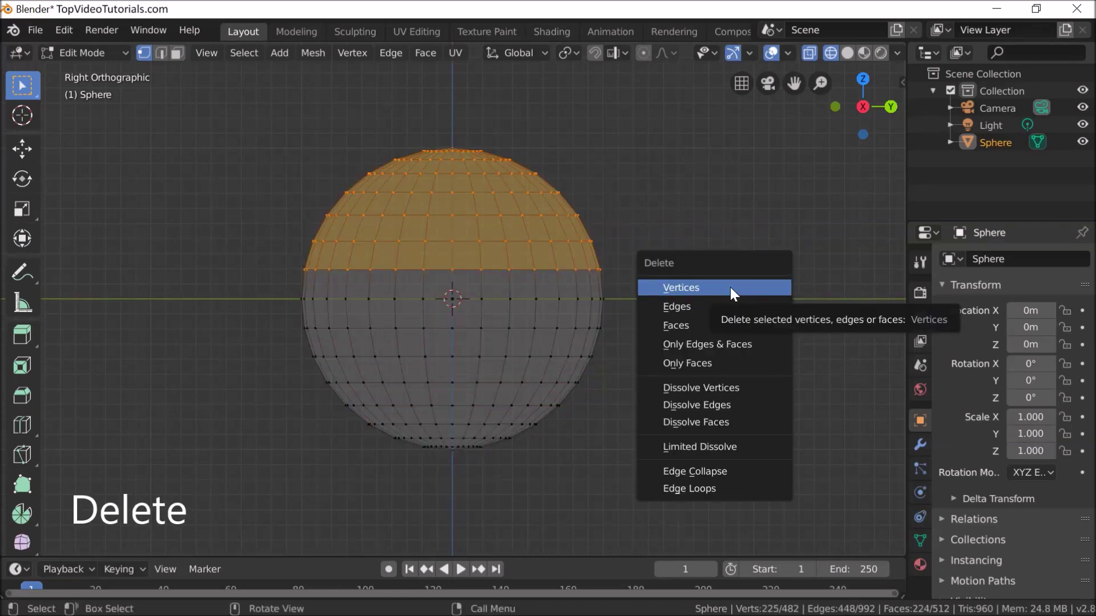
pyautogui.click(731, 288)
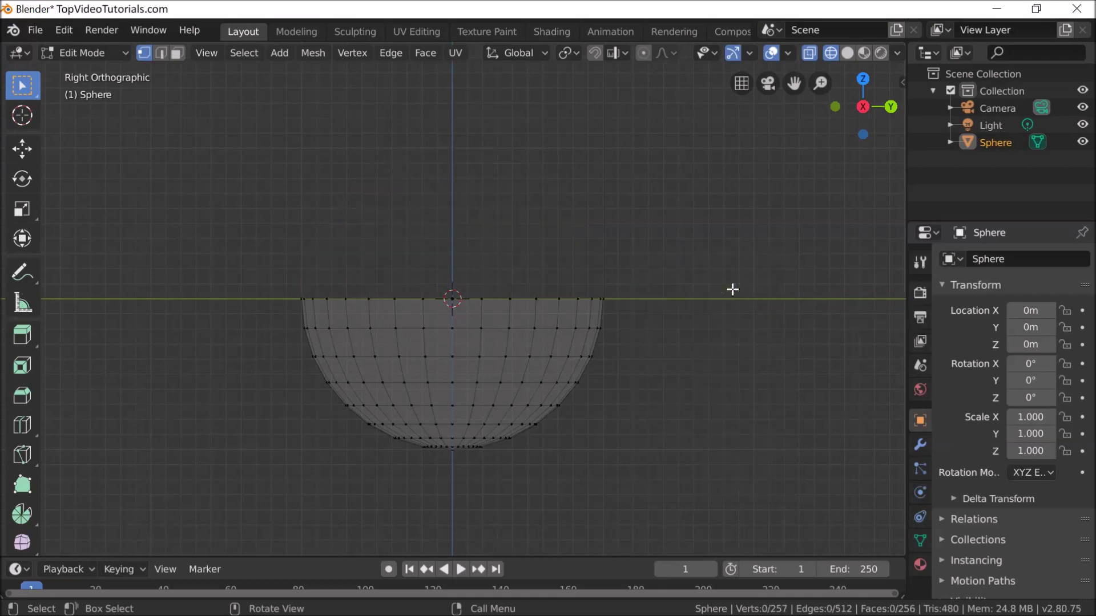
# Step: Select the hemisphere's bottom rows and scale them to 0 along Z to flatten the base
pyautogui.moveTo(599, 462); pyautogui.dragTo(309, 416)
pyautogui.press('s')
pyautogui.press('z')
pyautogui.press('0')
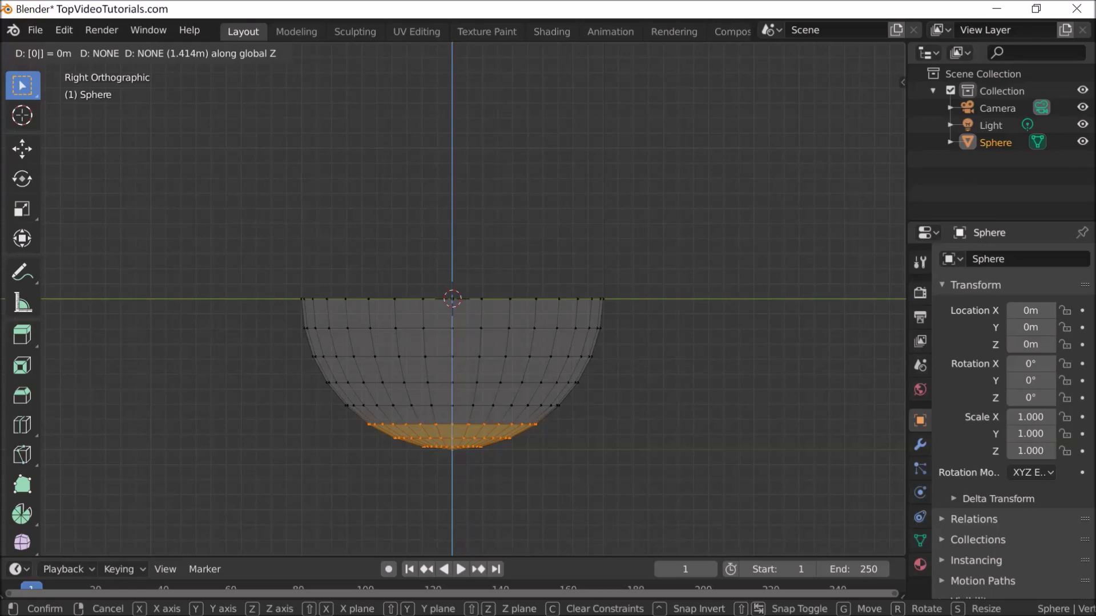
pyautogui.press('0')
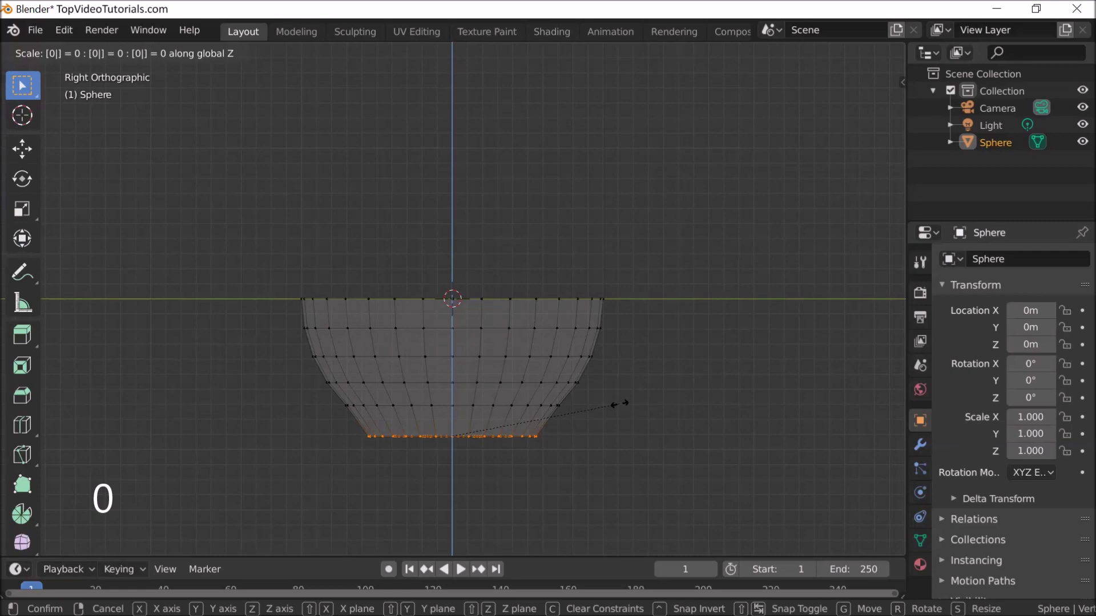
pyautogui.press('Return')
# Step: Raise the flat base about 0.1 m along Z, deselect, and return to Object Mode
pyautogui.press('g')
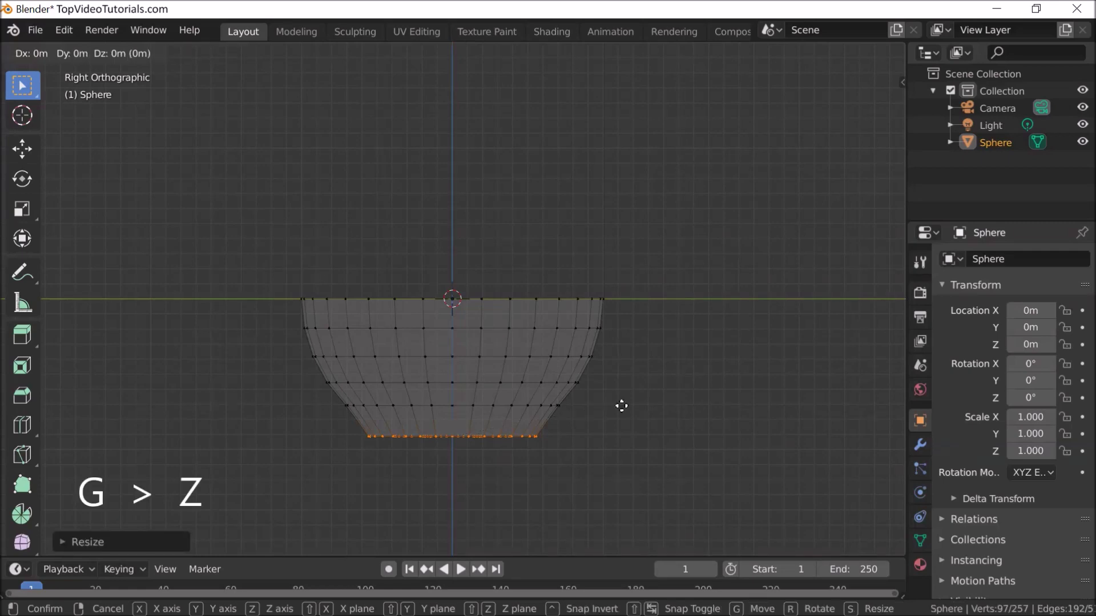
pyautogui.press('z')
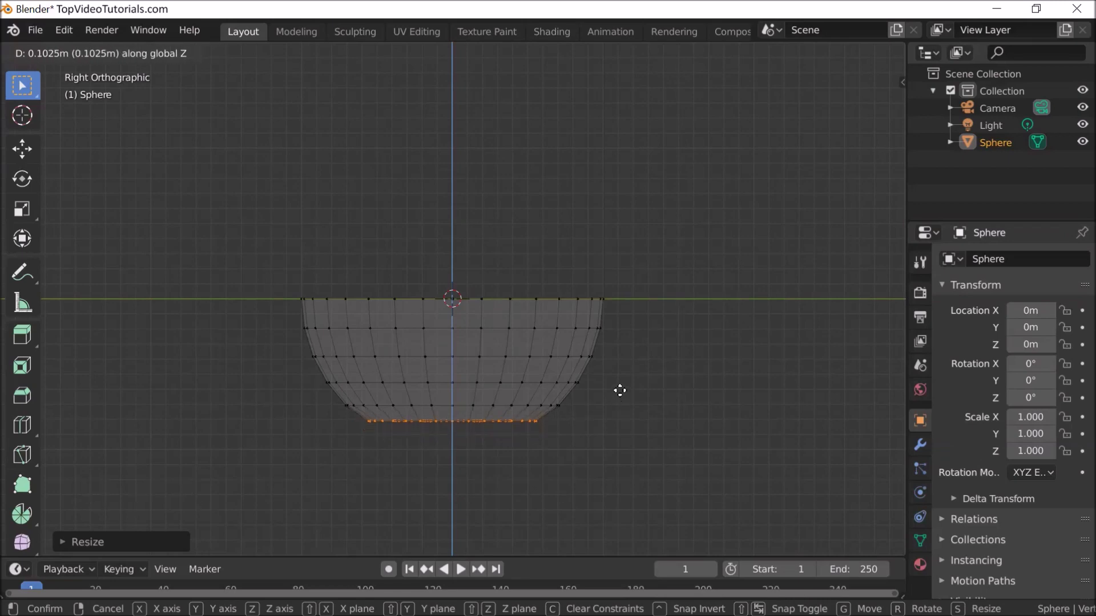
pyautogui.click(619, 390)
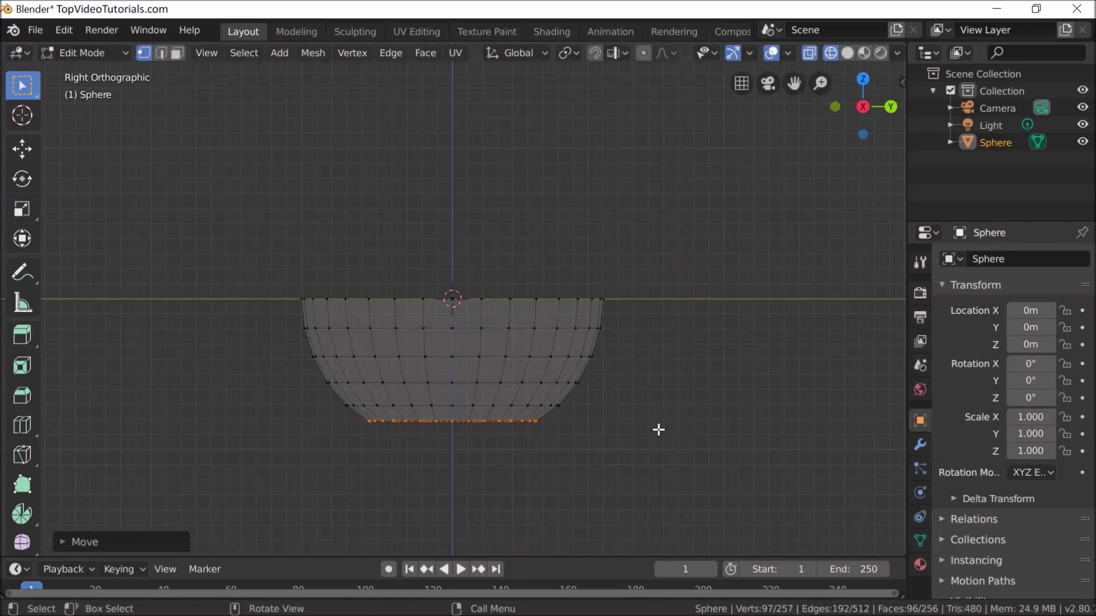
pyautogui.click(657, 429)
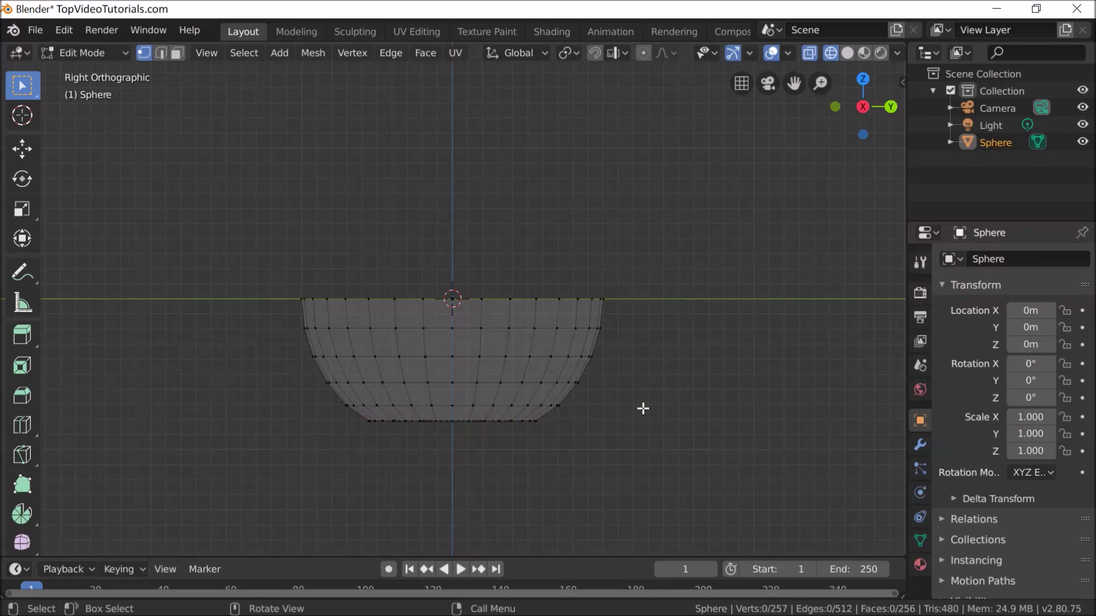
pyautogui.press('Tab')
# Step: Switch the viewport to solid shading and orbit to view the bowl from above
pyautogui.press('z')
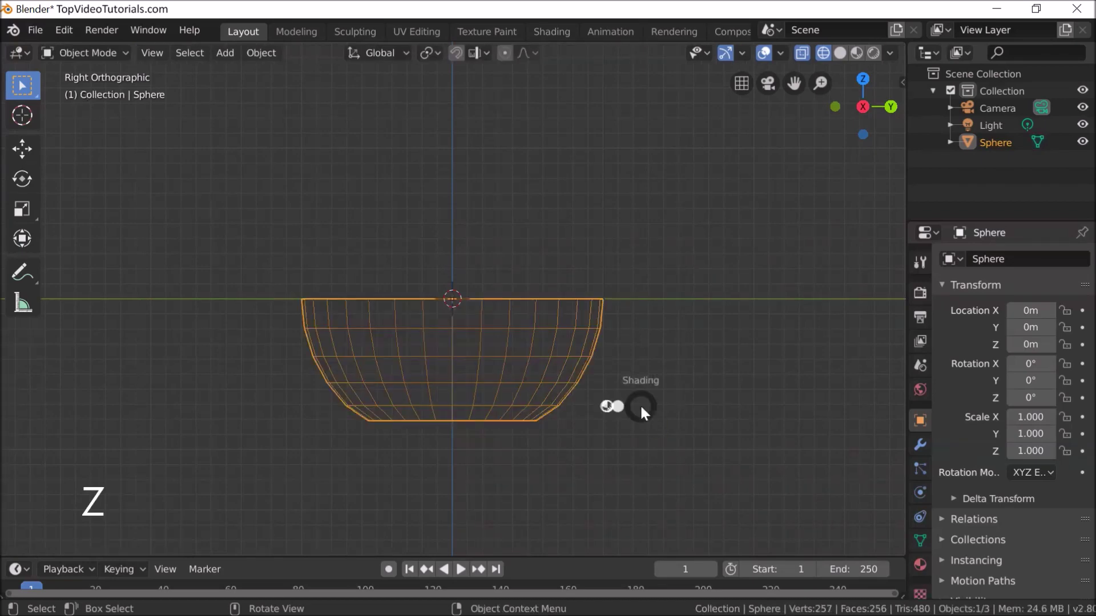
pyautogui.click(784, 406)
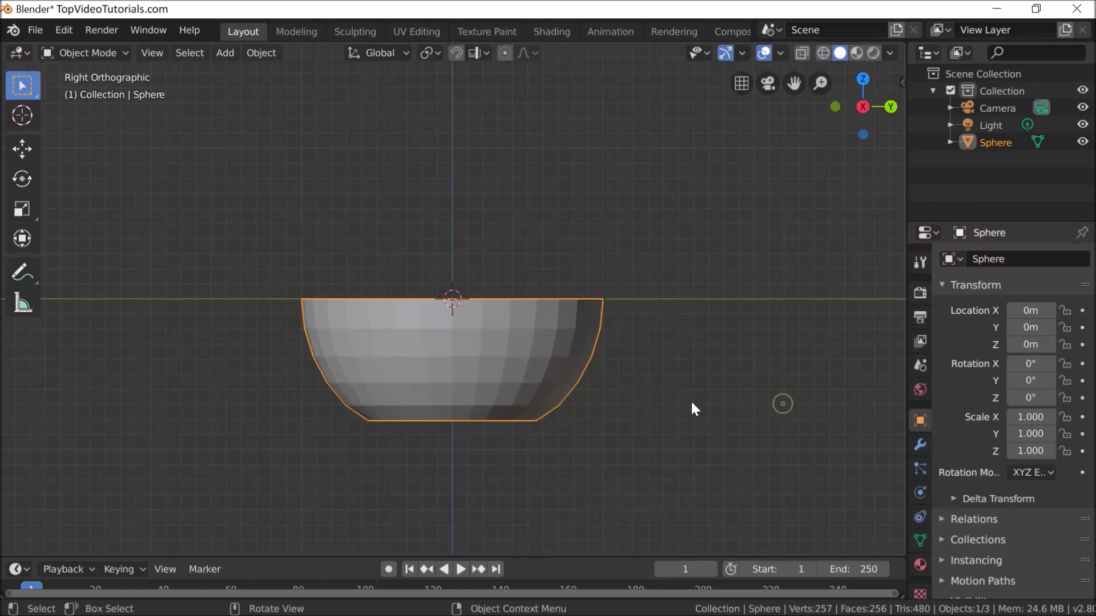
pyautogui.moveTo(655, 356)
pyautogui.mouseDown(button='middle')
pyautogui.moveTo(650, 428)
pyautogui.moveTo(682, 394)
pyautogui.mouseUp(button='middle')
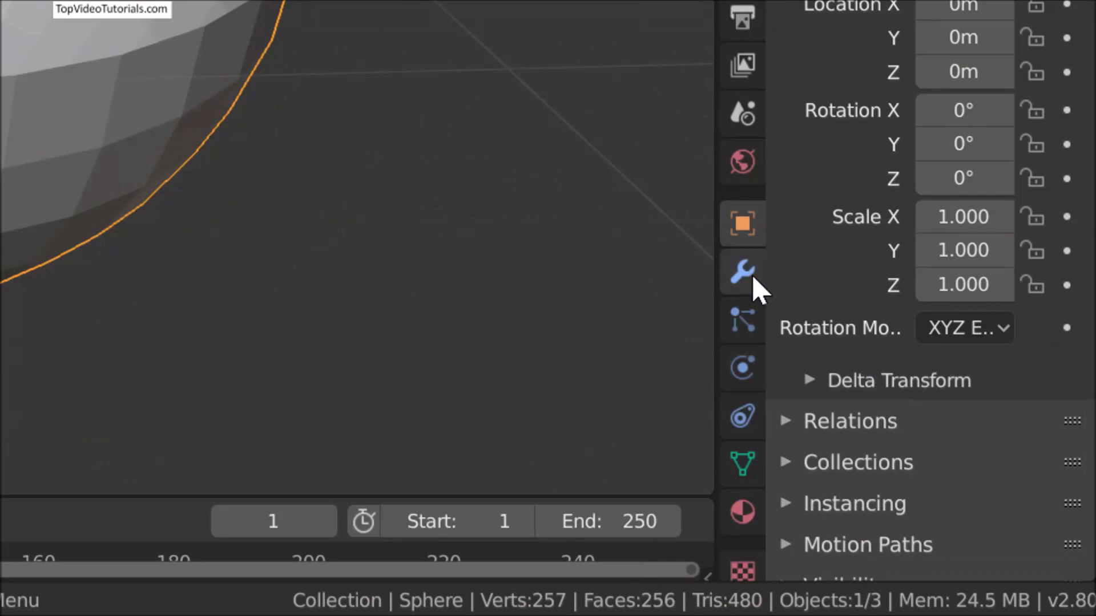
# Step: Apply a Subdivision Surface modifier with render level 1 to the bowl
pyautogui.click(752, 286)
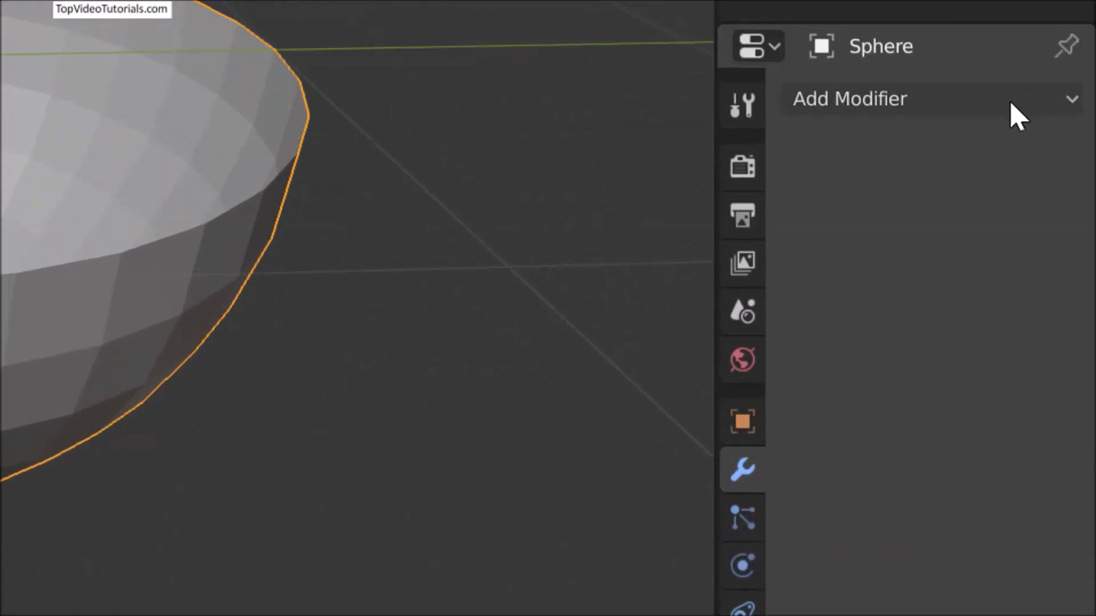
pyautogui.click(1018, 108)
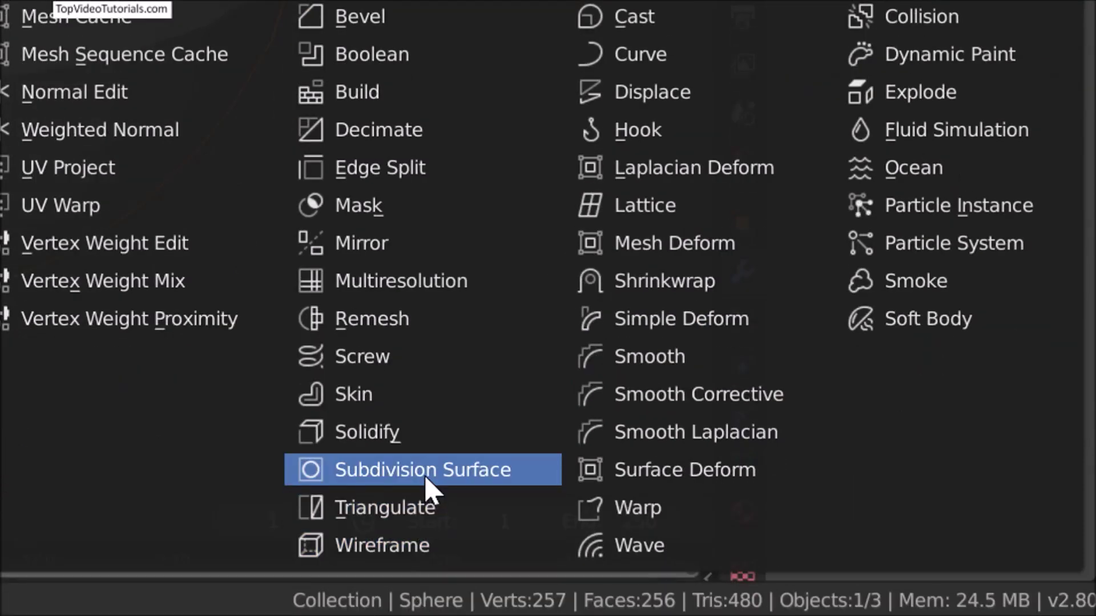
pyautogui.click(425, 479)
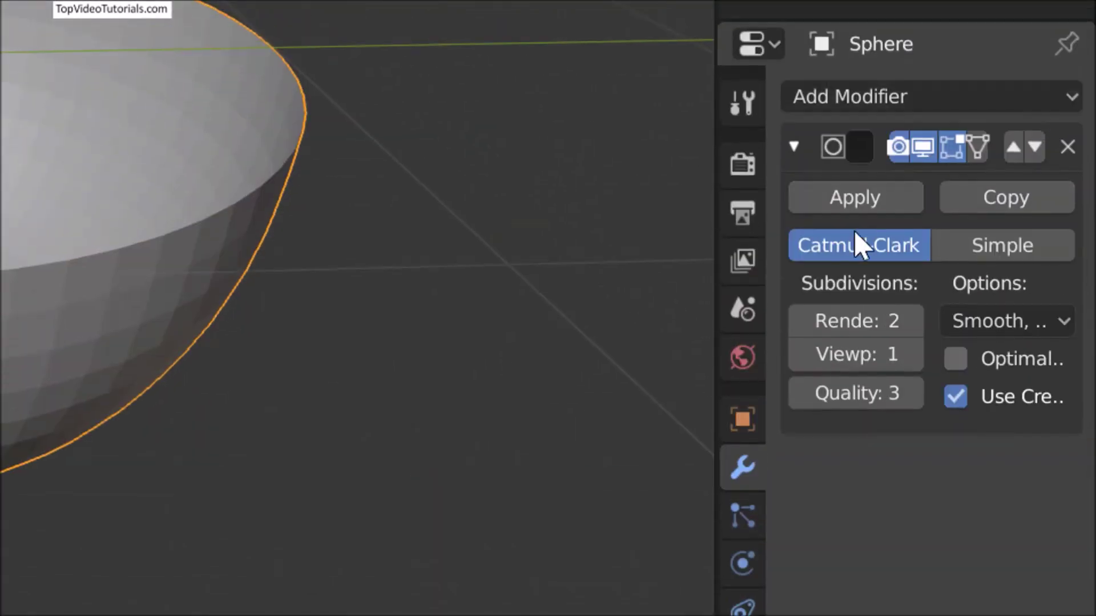
pyautogui.click(799, 316)
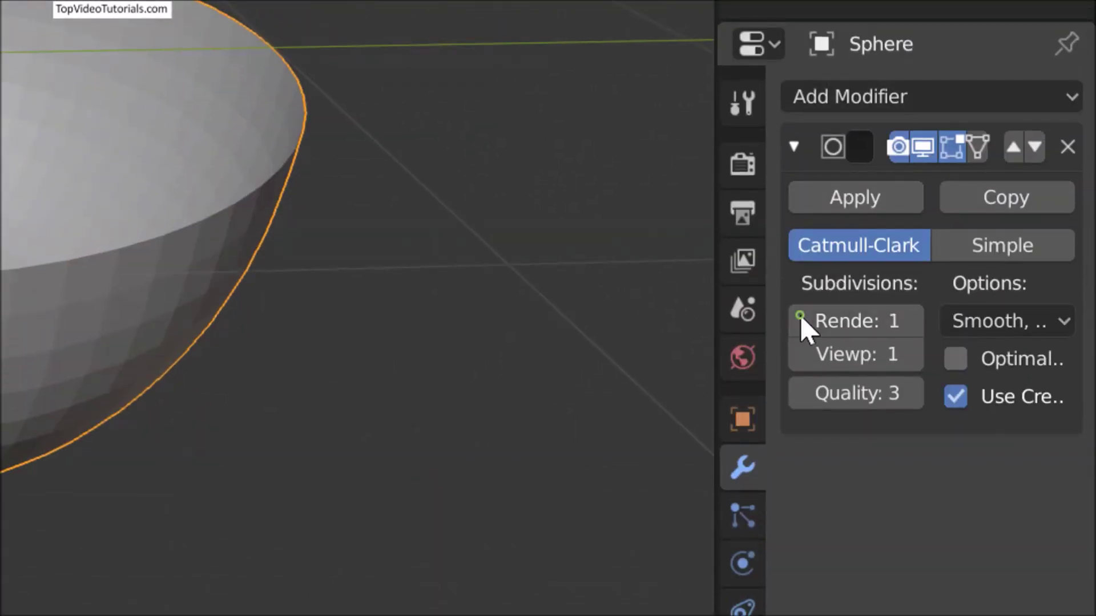
pyautogui.click(848, 197)
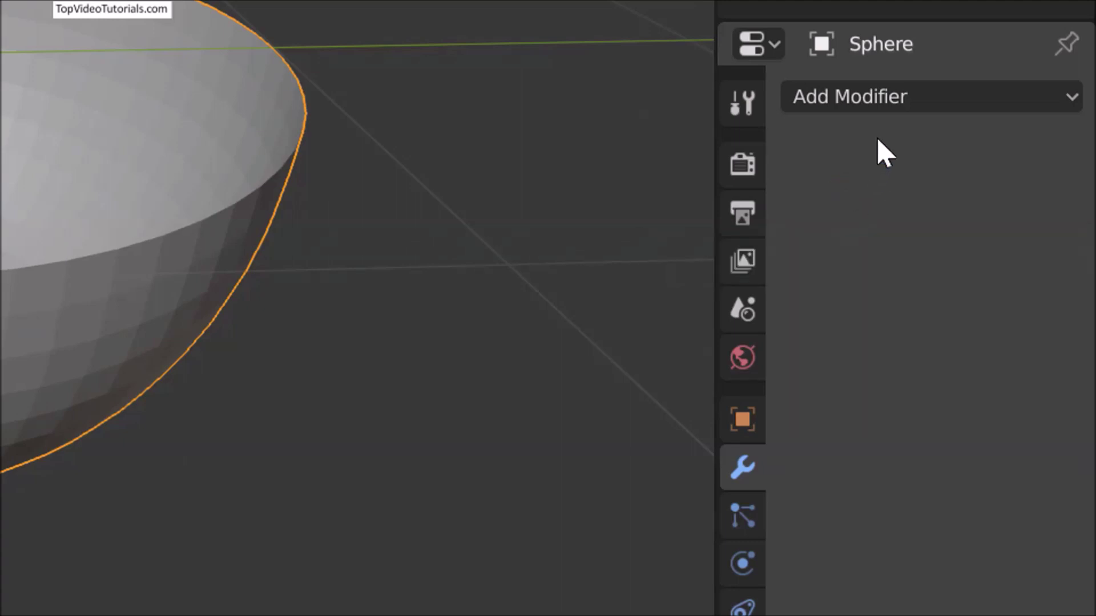
pyautogui.click(881, 114)
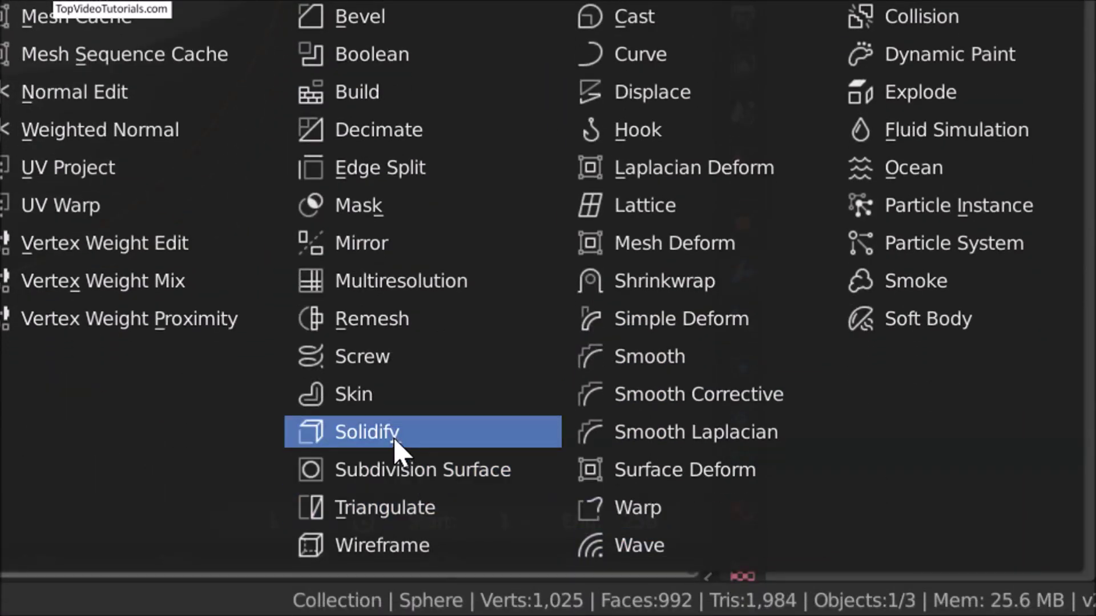
# Step: Apply a Solidify modifier with 0.04 m thickness to the bowl's wall
pyautogui.click(457, 442)
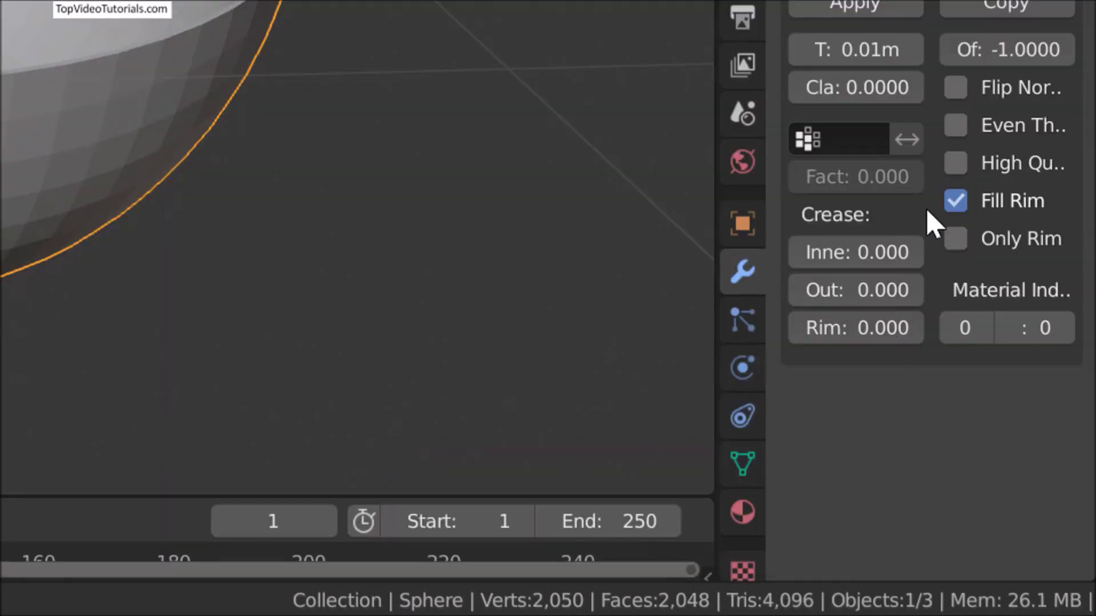
pyautogui.click(861, 250)
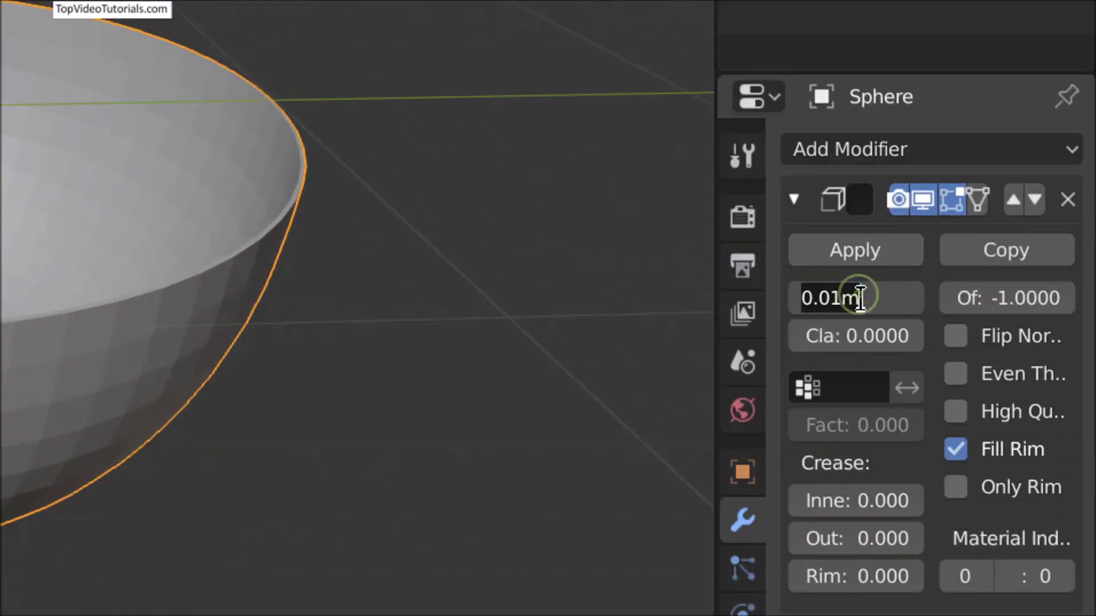
pyautogui.press('BackSpace')
pyautogui.write('.04')
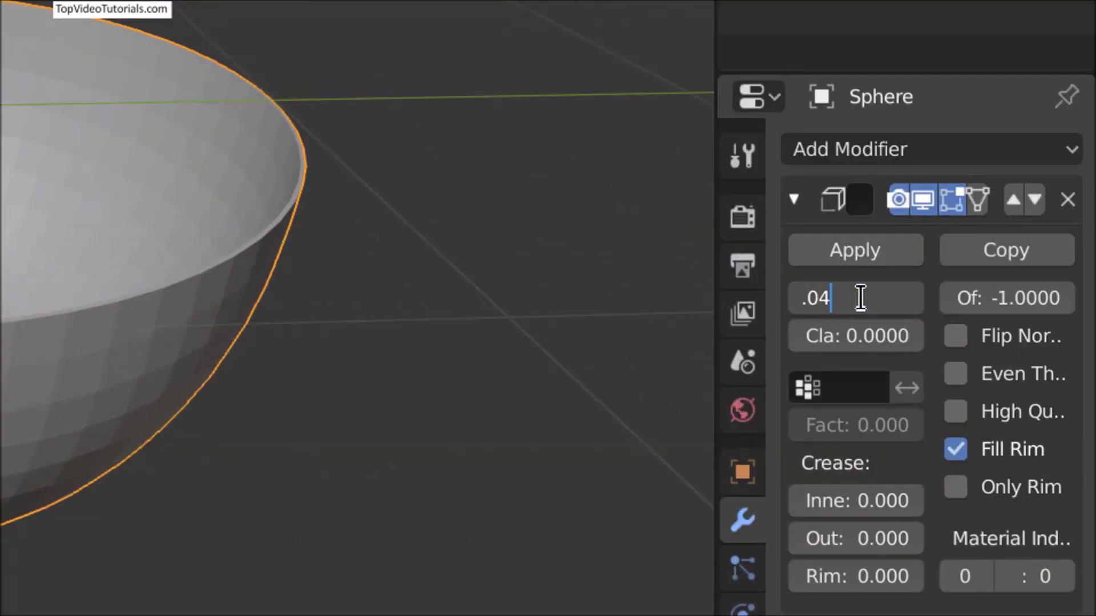
pyautogui.press('Return')
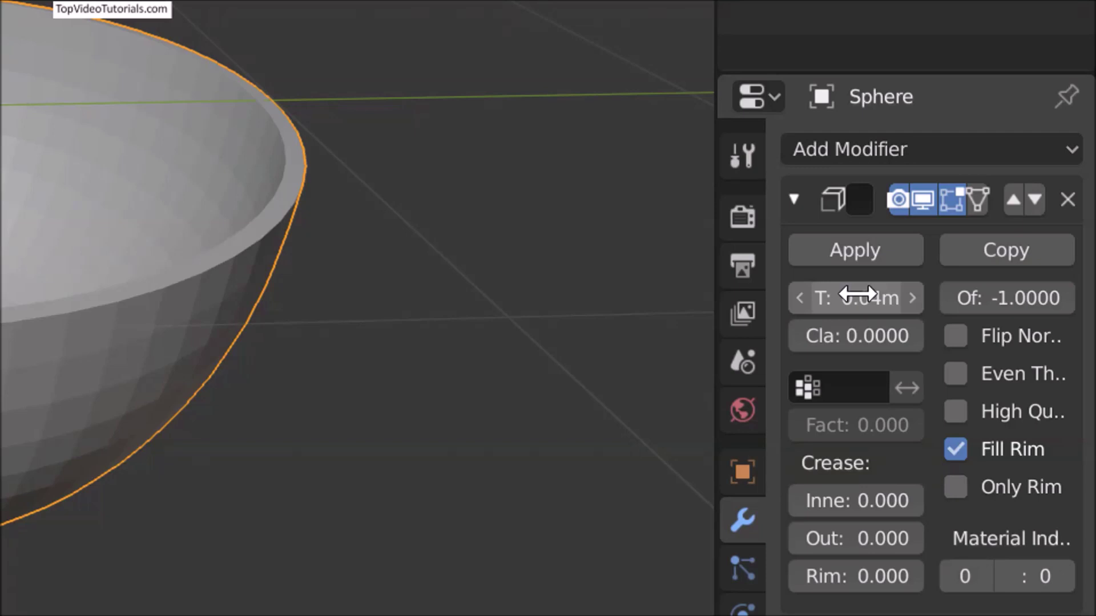
pyautogui.click(874, 250)
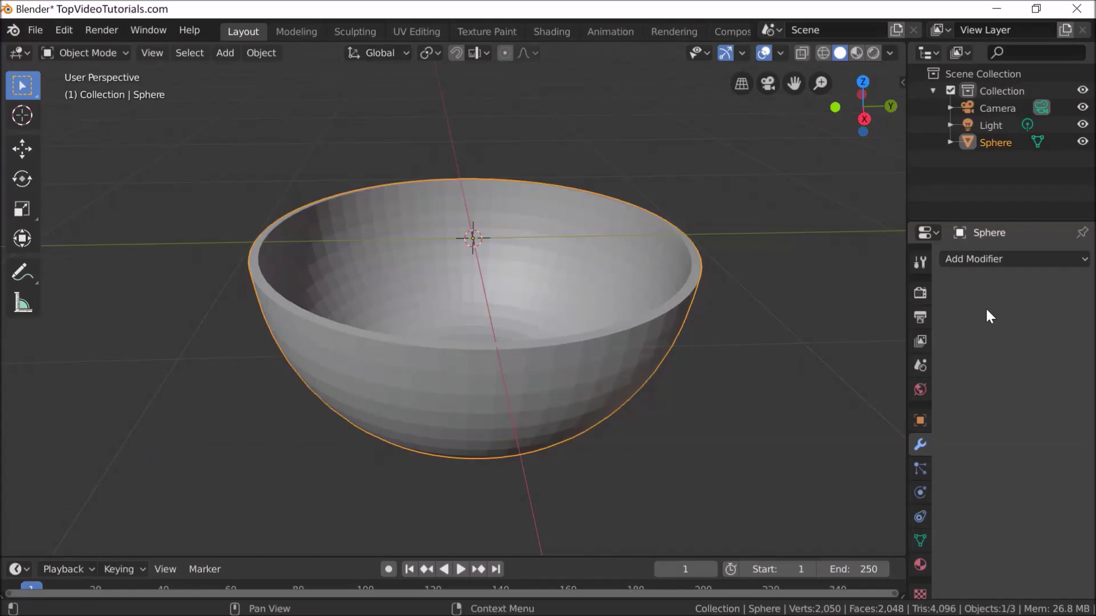
# Step: Apply Shade Smooth to the bowl from its object context menu
pyautogui.rightClick(581, 252)
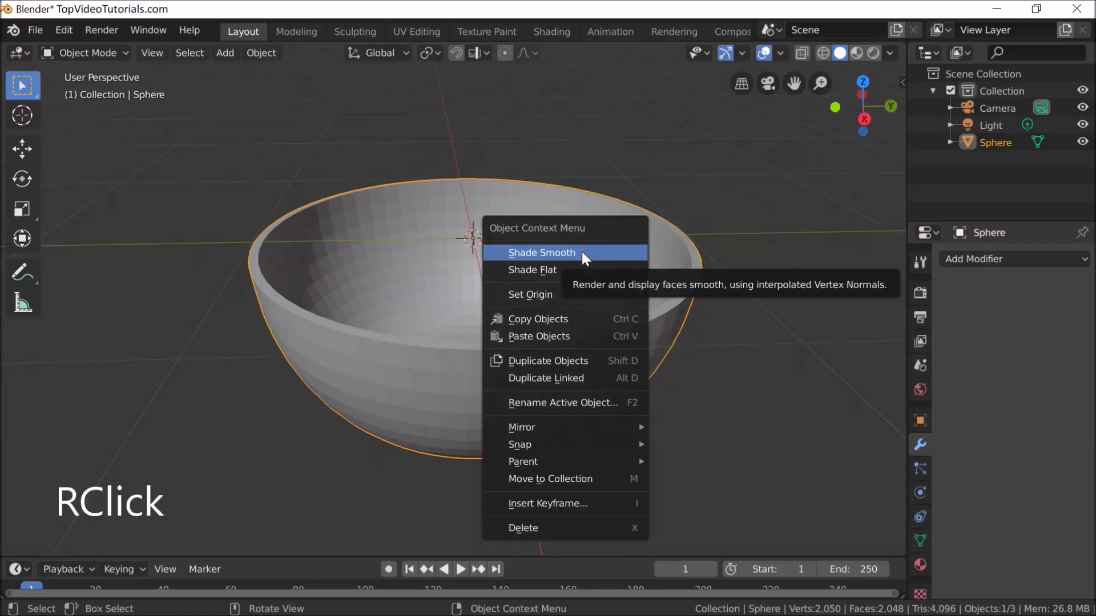
pyautogui.click(581, 251)
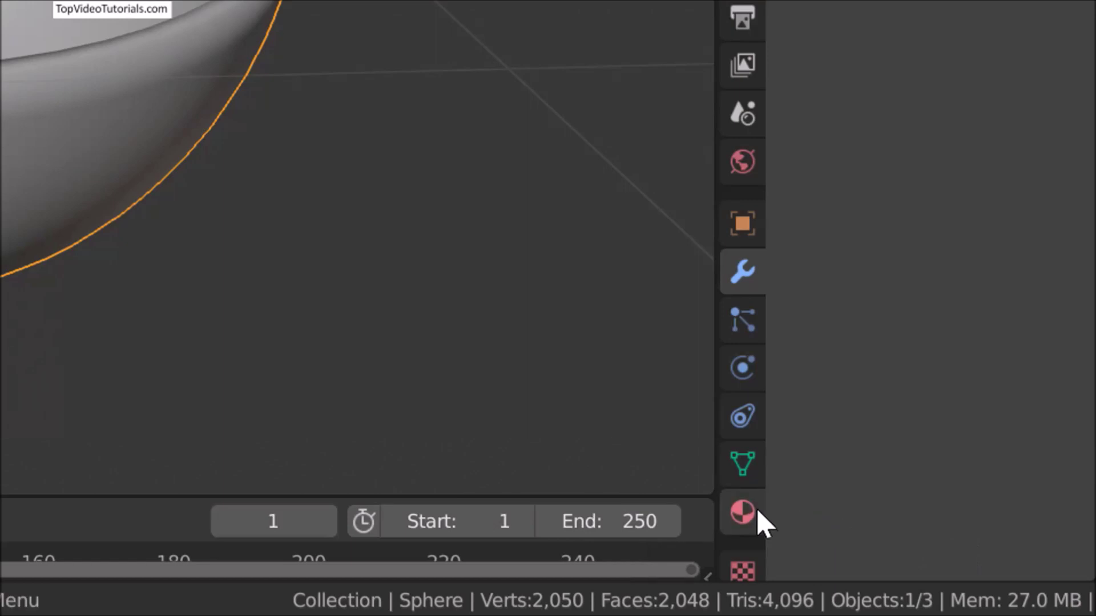
pyautogui.click(757, 510)
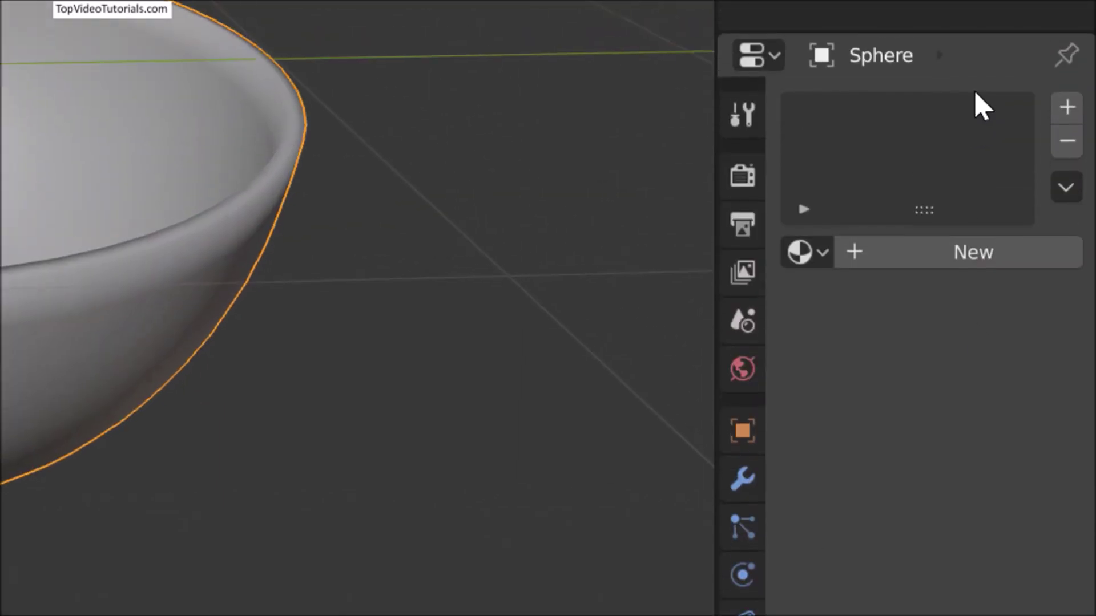
# Step: Create a new bowl material with Alpha Blend blend mode and Alpha Clip shadow mode
pyautogui.click(936, 269)
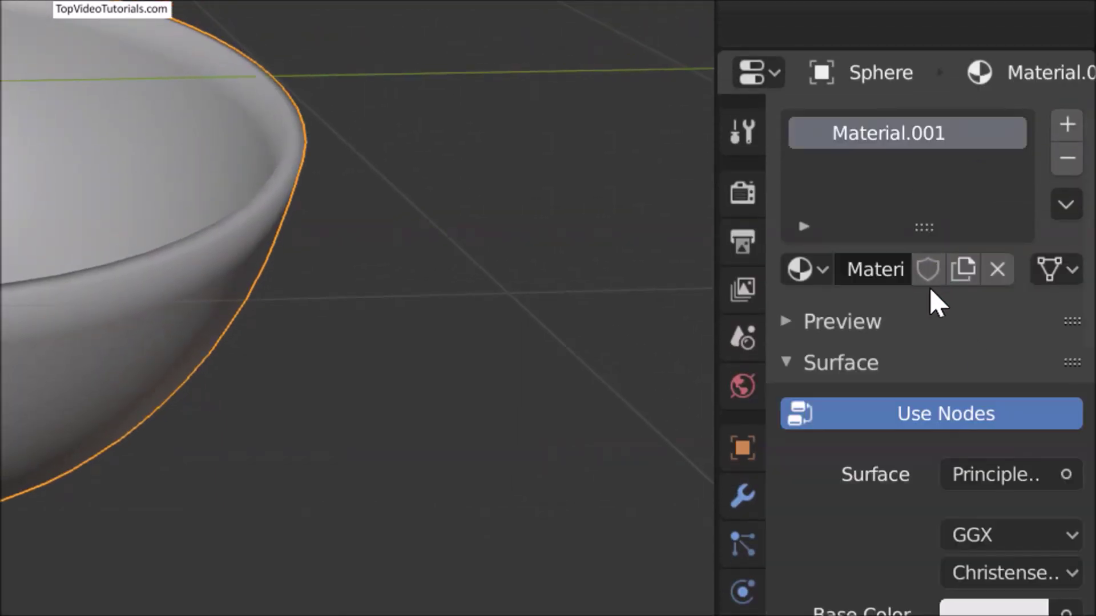
pyautogui.scroll(-5, 862, 457)
pyautogui.scroll(-20, 854, 466)
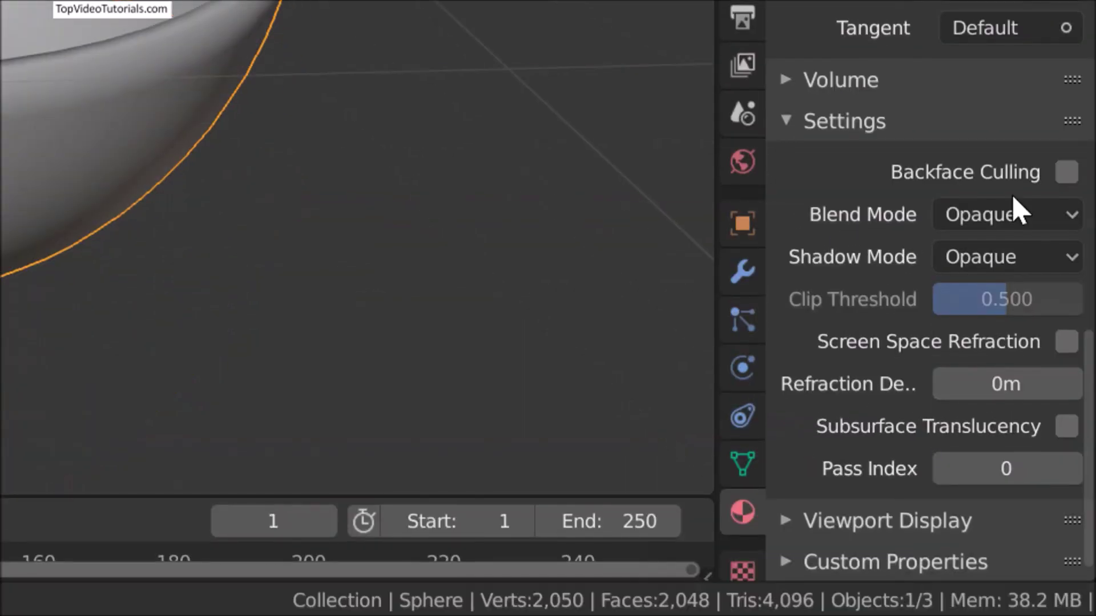
pyautogui.click(1015, 212)
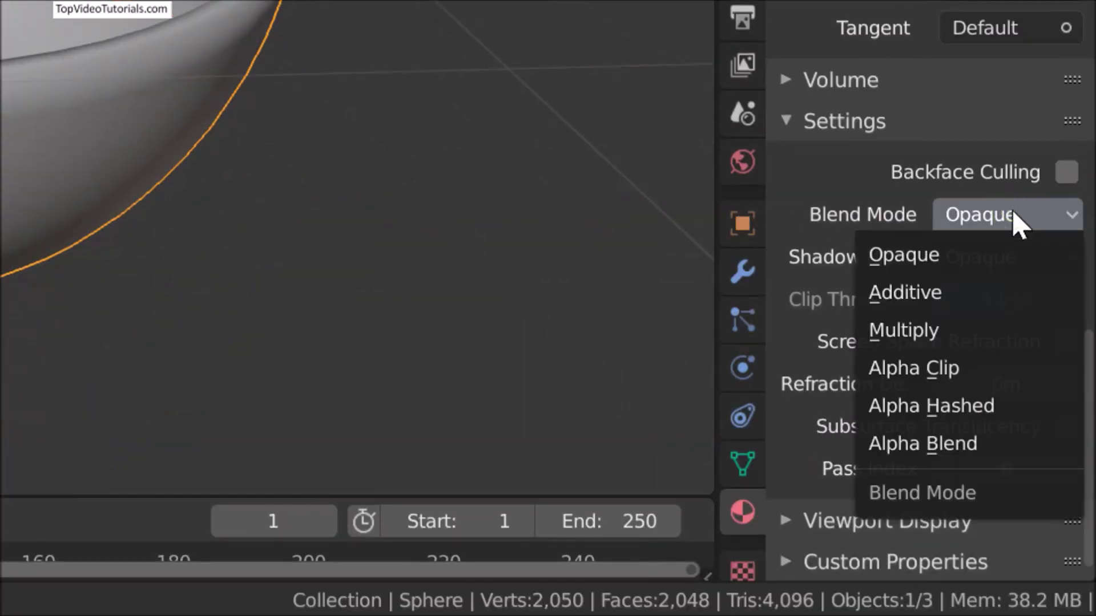
pyautogui.click(935, 444)
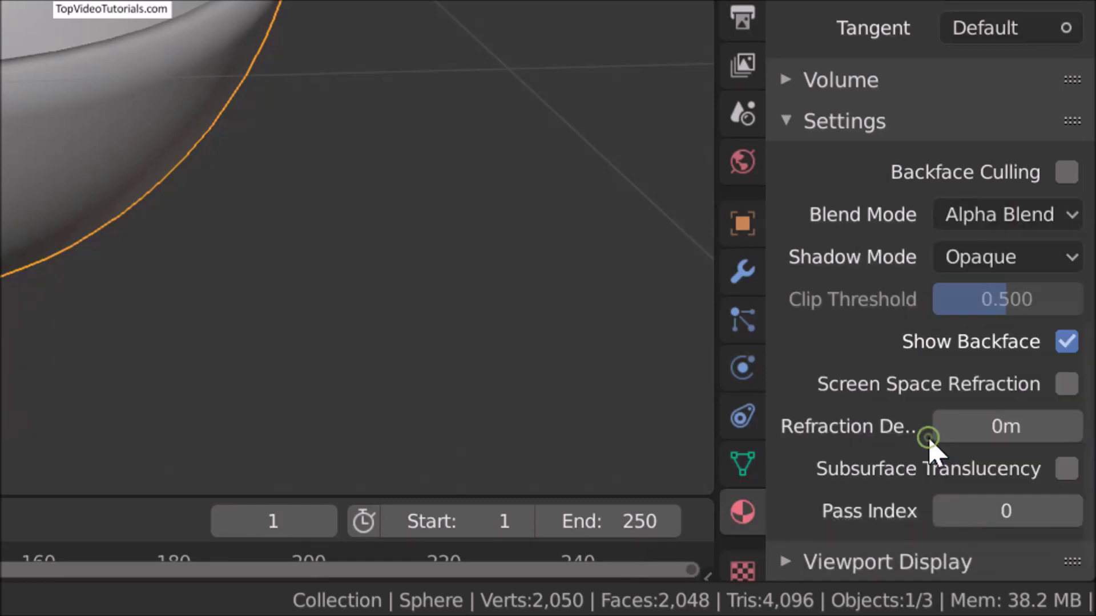
pyautogui.click(984, 261)
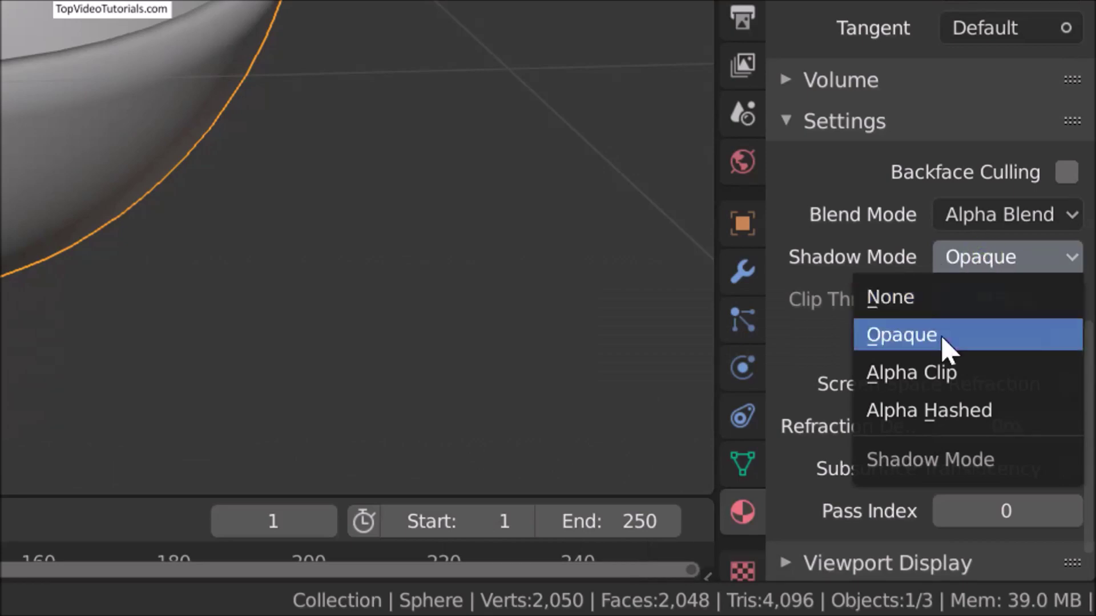
pyautogui.click(969, 377)
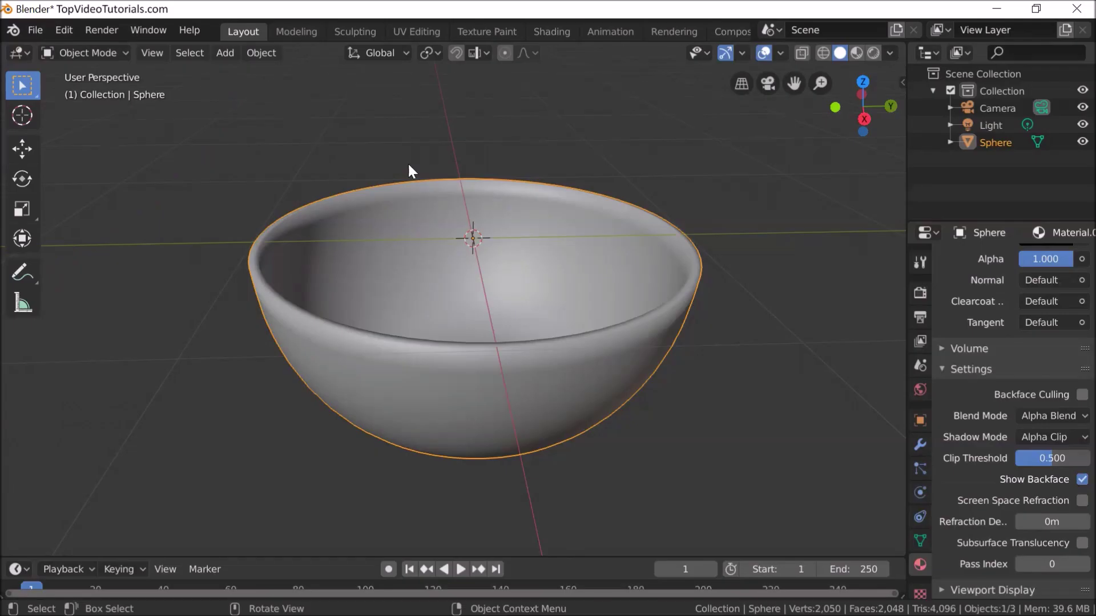
# Step: In the Shading workspace, move the Principled BSDF down-left and place a Transparent BSDF above it
pyautogui.click(553, 32)
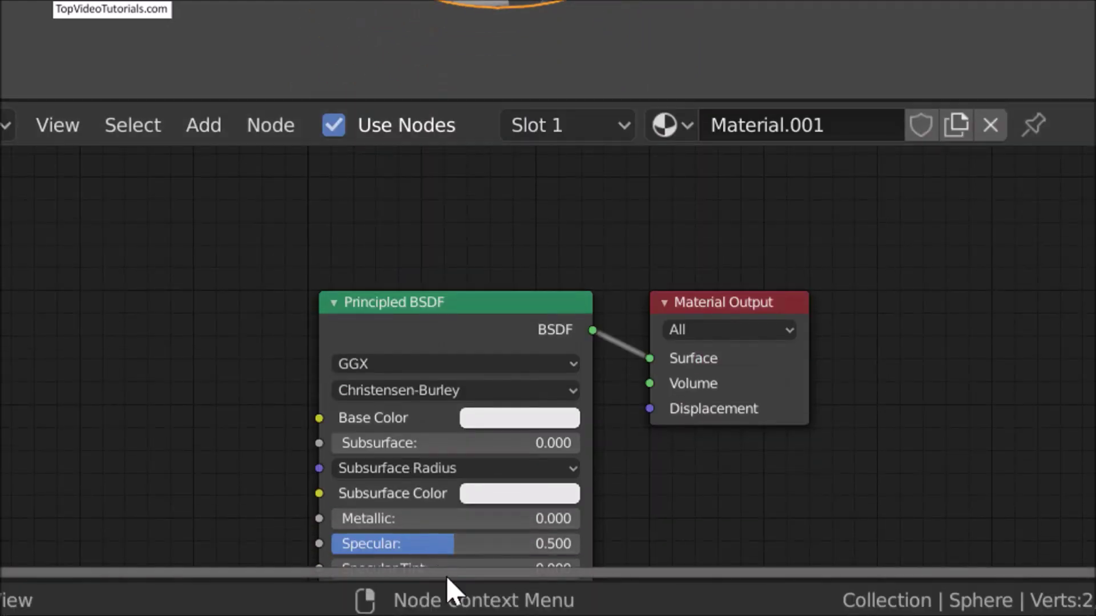
pyautogui.moveTo(453, 303); pyautogui.dragTo(223, 433)
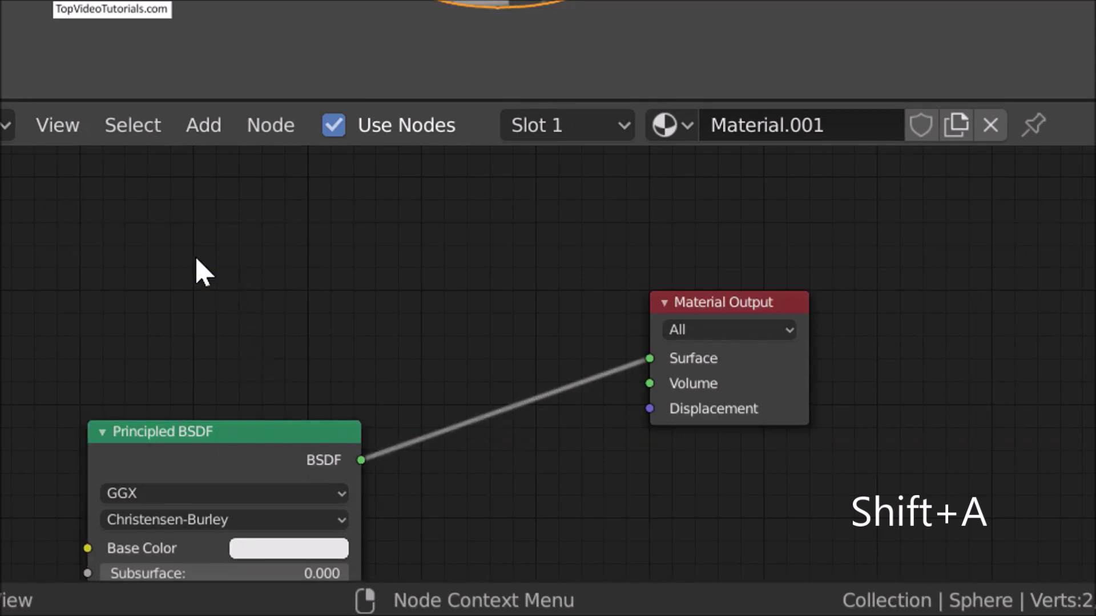
pyautogui.hotkey('shift', 'a')
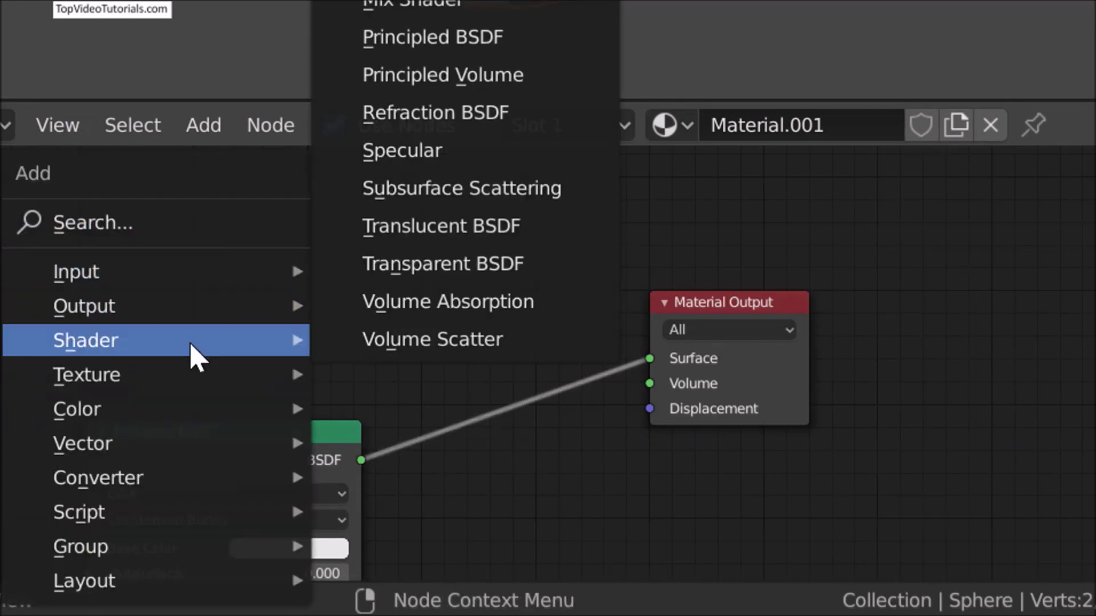
pyautogui.moveTo(191, 343)
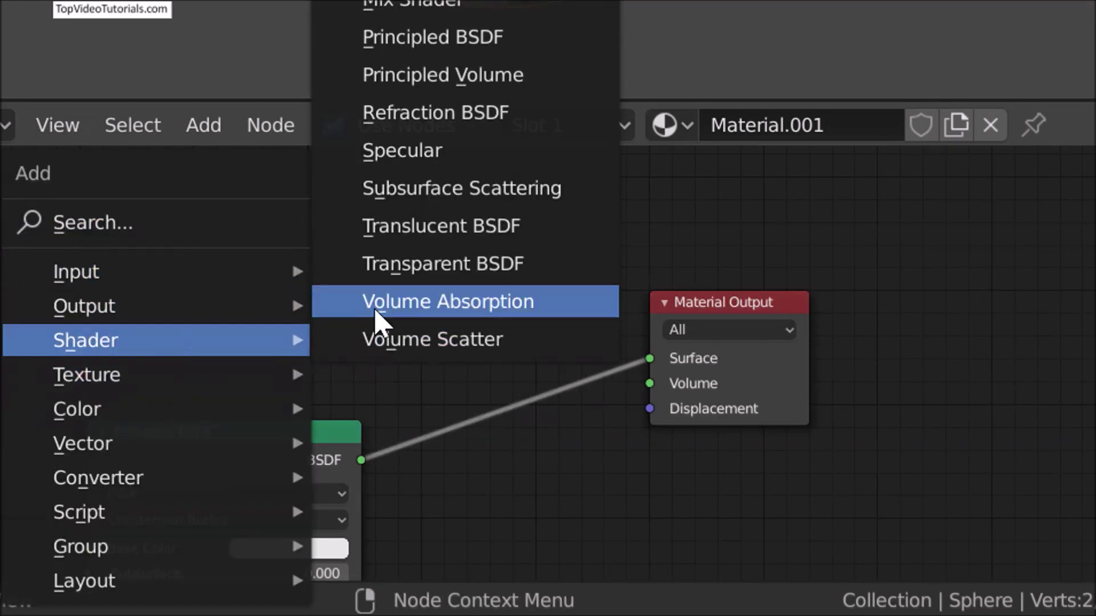
pyautogui.click(448, 274)
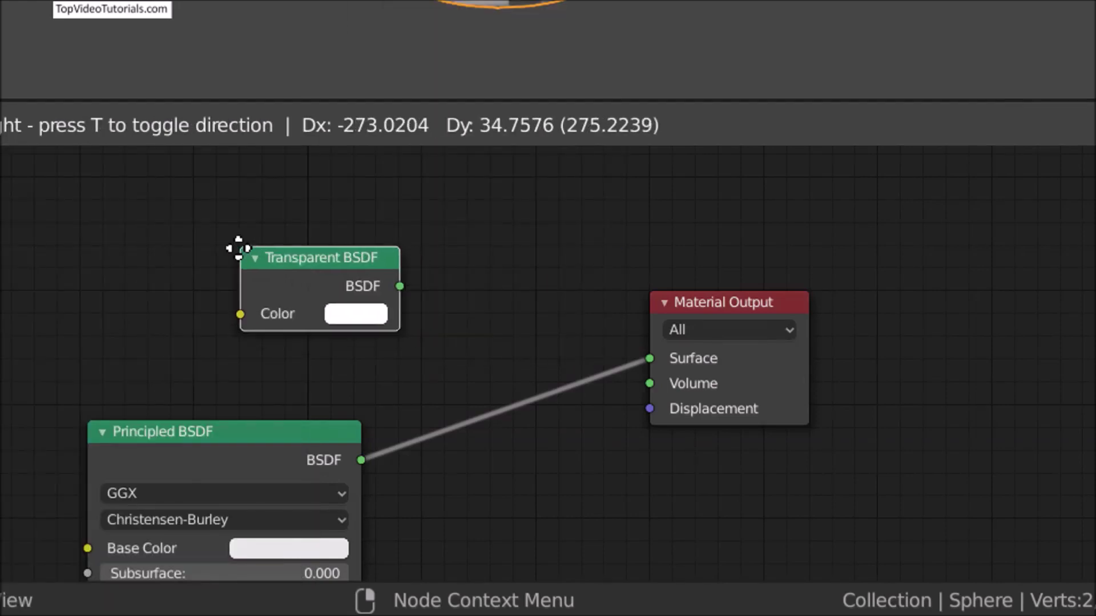
pyautogui.click(190, 224)
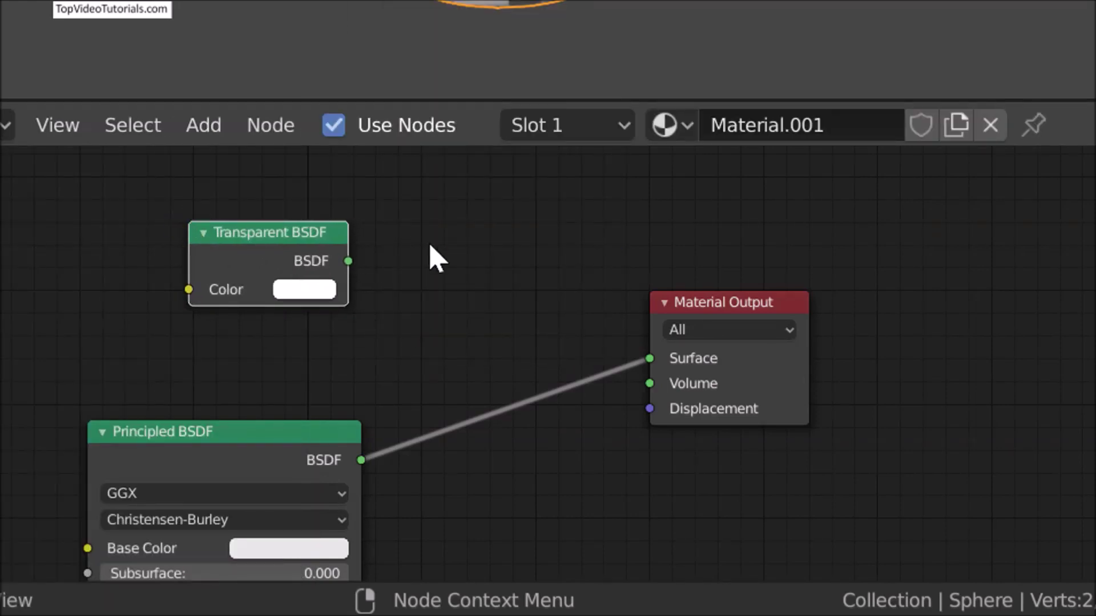
pyautogui.click(457, 271)
# Step: Add a Mix Shader node beside the Transparent BSDF
pyautogui.hotkey('shift', 'a')
pyautogui.moveTo(459, 271)
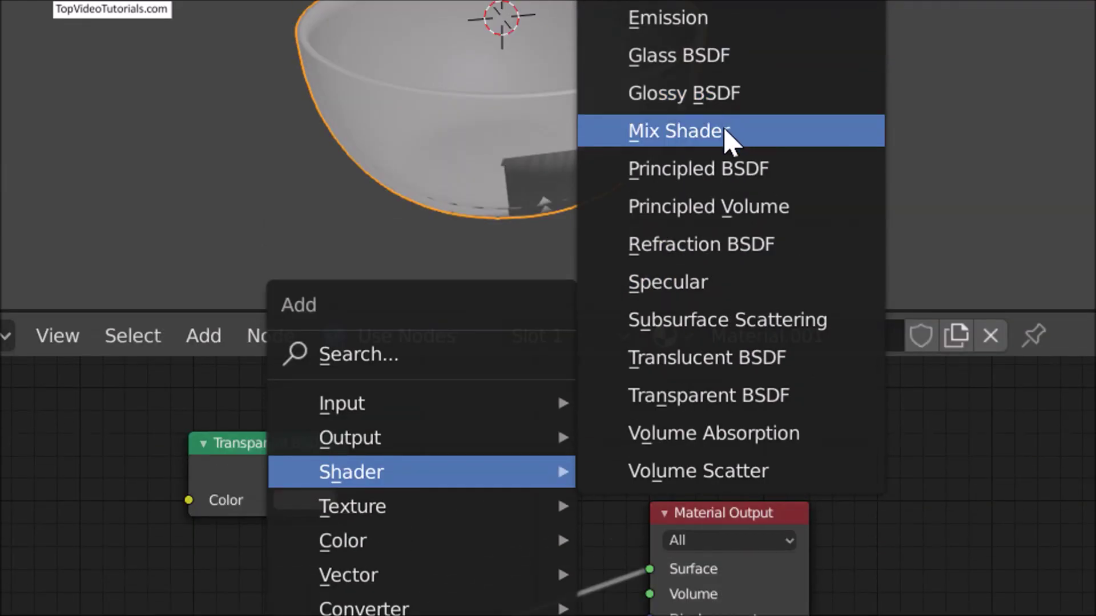
pyautogui.click(727, 132)
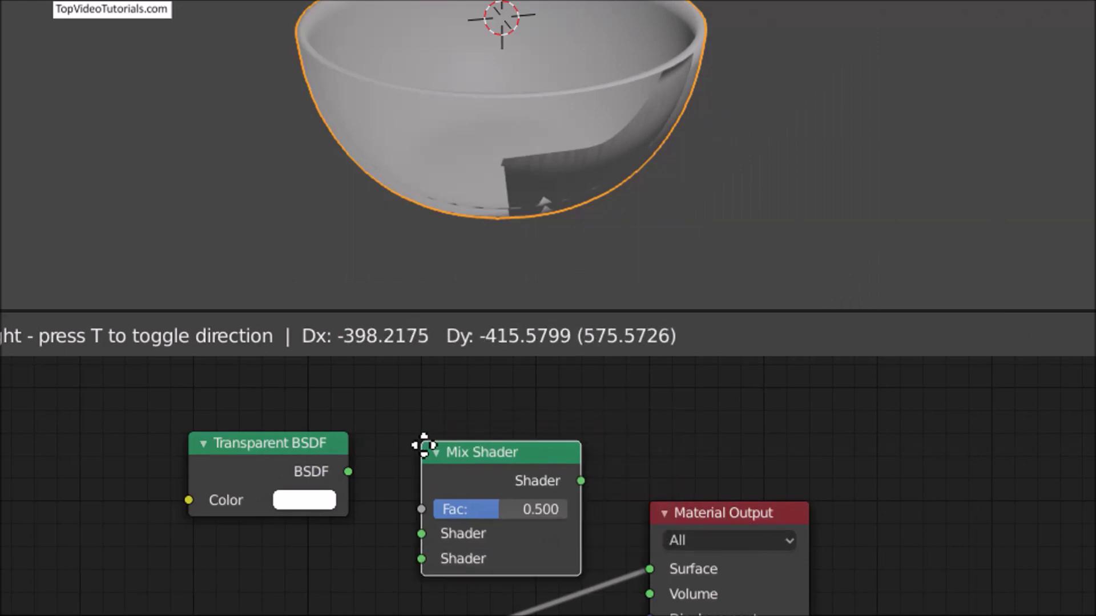
pyautogui.click(422, 439)
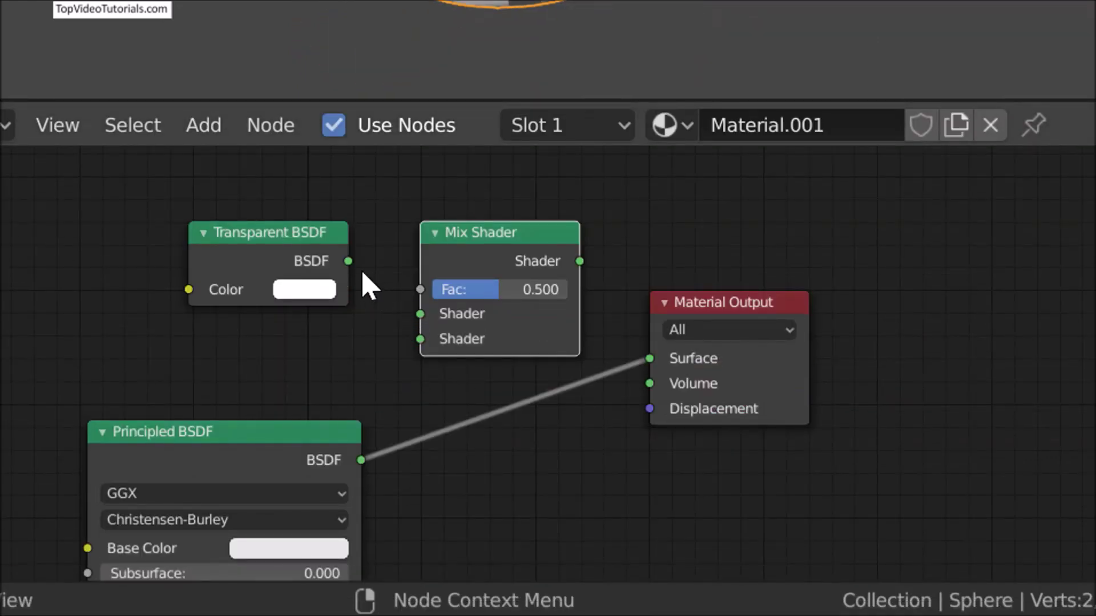
# Step: Link Transparent and Principled BSDFs into the Mix Shader, and its output to Surface
pyautogui.moveTo(348, 261); pyautogui.dragTo(422, 328)
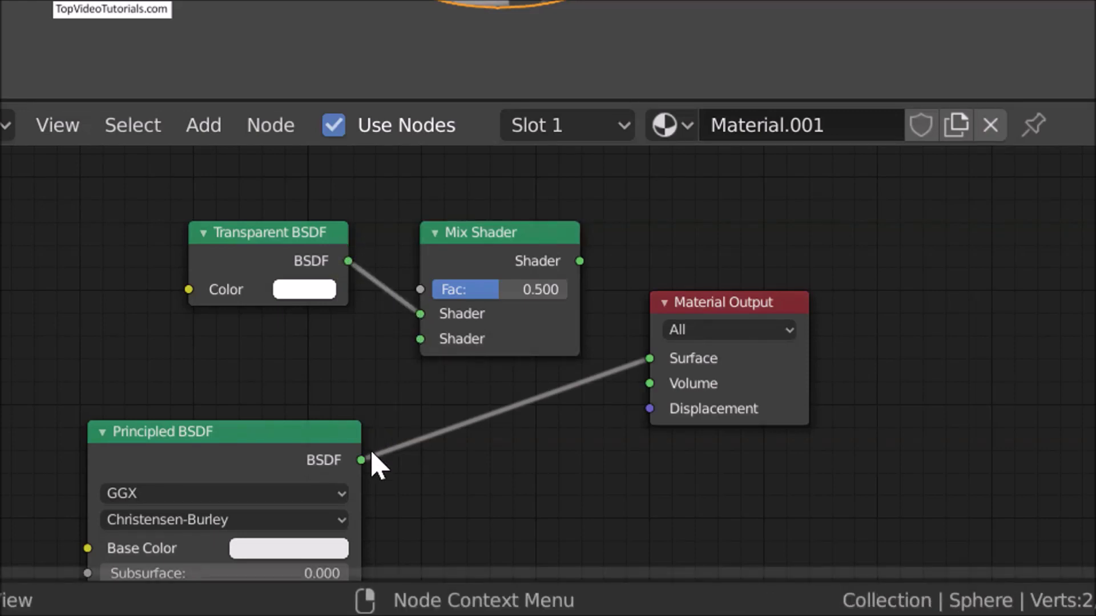
pyautogui.moveTo(363, 461); pyautogui.dragTo(423, 344)
pyautogui.moveTo(584, 266); pyautogui.dragTo(650, 361)
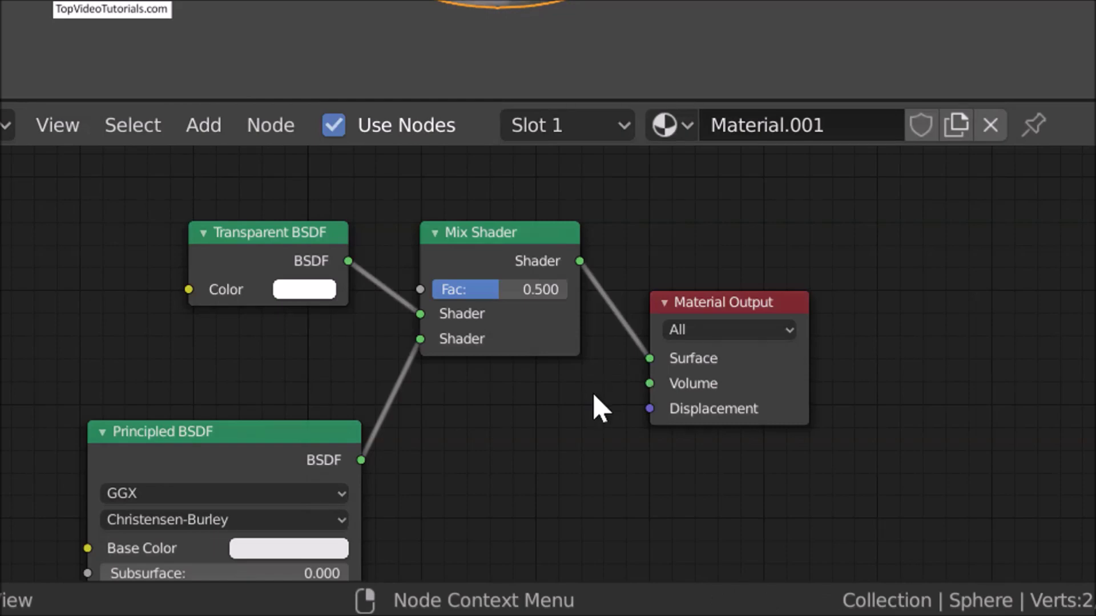
pyautogui.scroll(1, 331, 398)
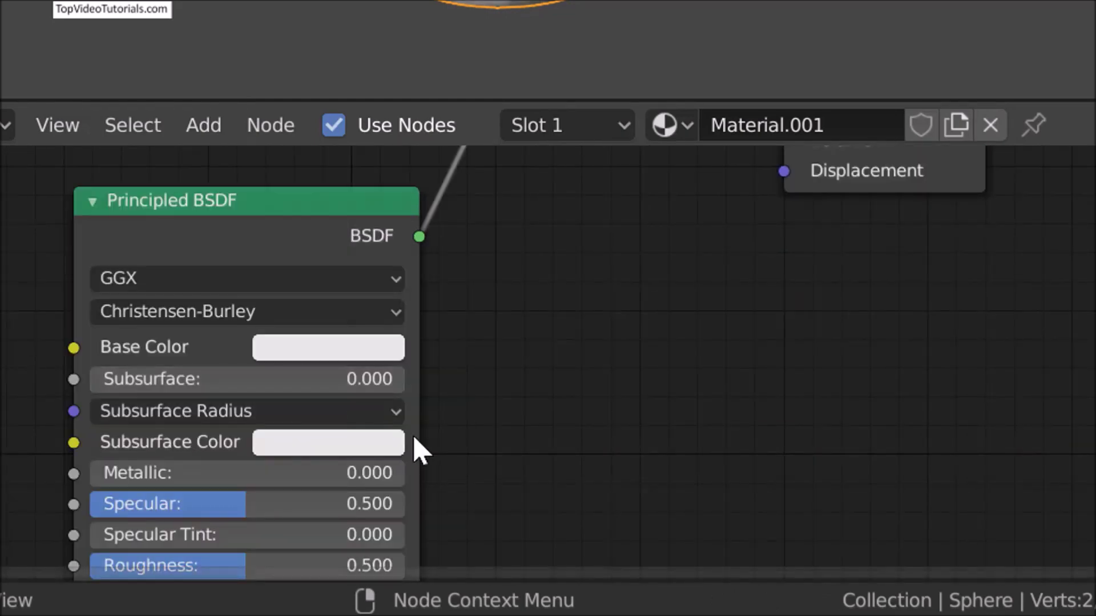
# Step: Set the Principled BSDF's Metallic and Specular to 1.000 and Roughness to 0.000
pyautogui.moveTo(482, 419); pyautogui.dragTo(533, 310, button='middle')
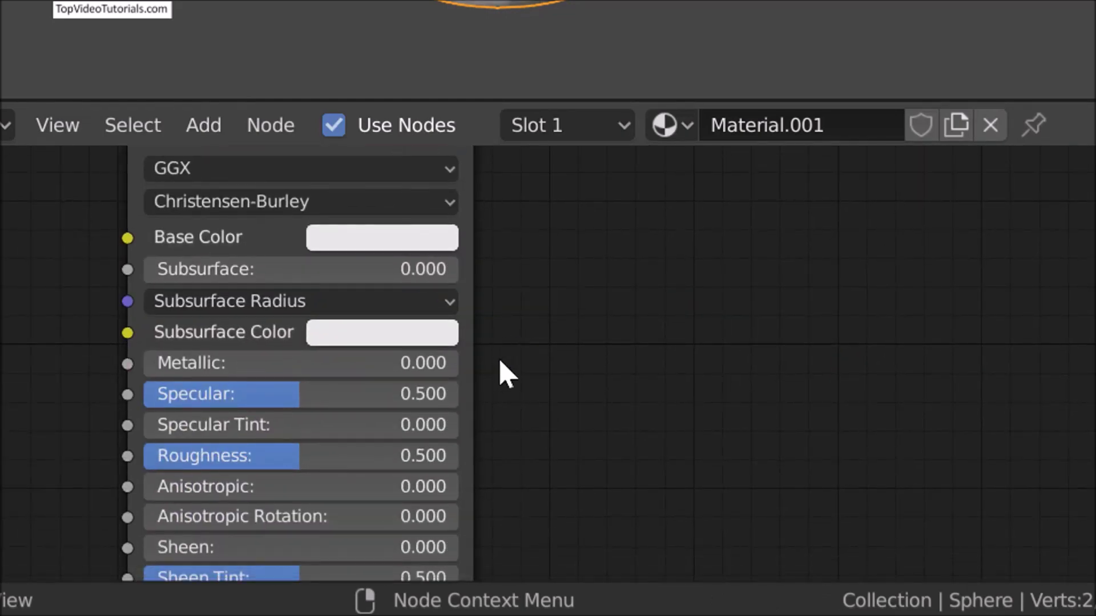
pyautogui.moveTo(248, 375); pyautogui.dragTo(457, 374)
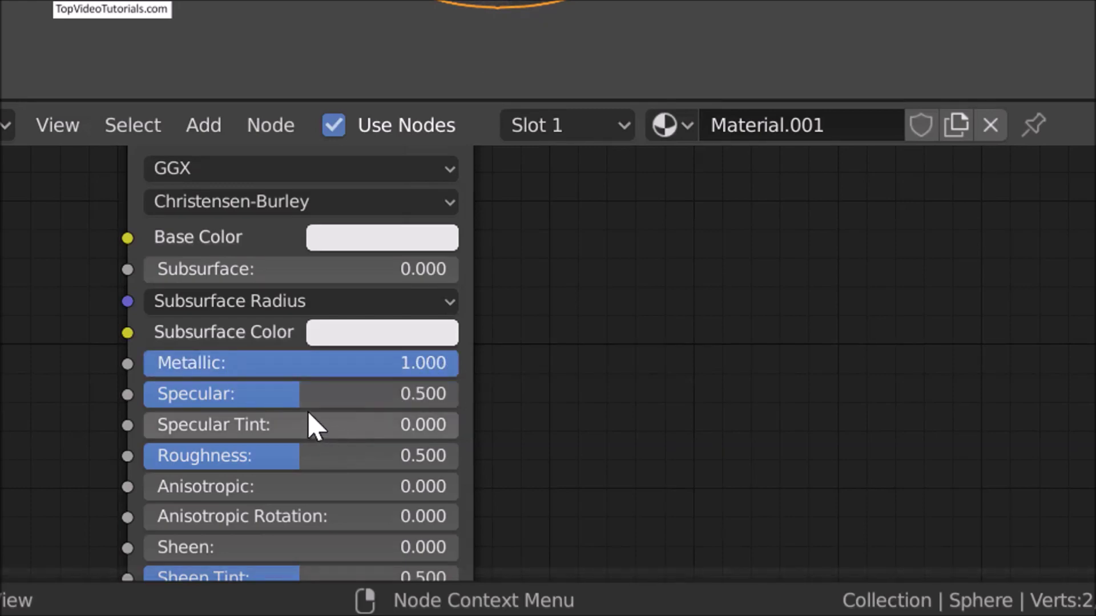
pyautogui.moveTo(327, 397); pyautogui.dragTo(457, 397)
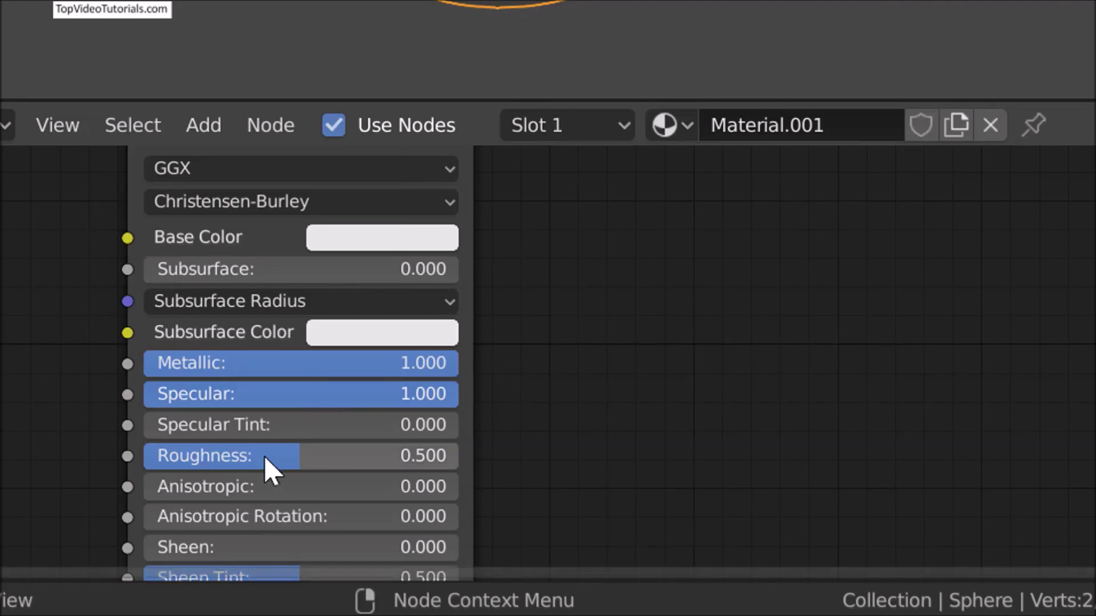
pyautogui.moveTo(332, 455); pyautogui.dragTo(150, 460)
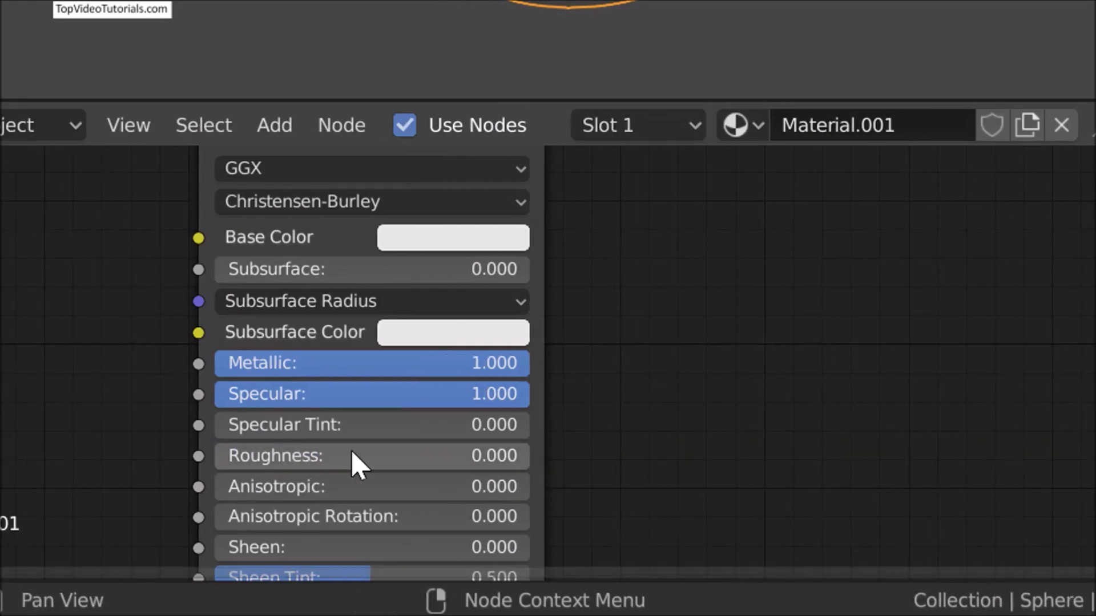
# Step: Scroll down the Principled BSDF node to bring the Transmission setting into view
pyautogui.scroll(-1, 476, 467)
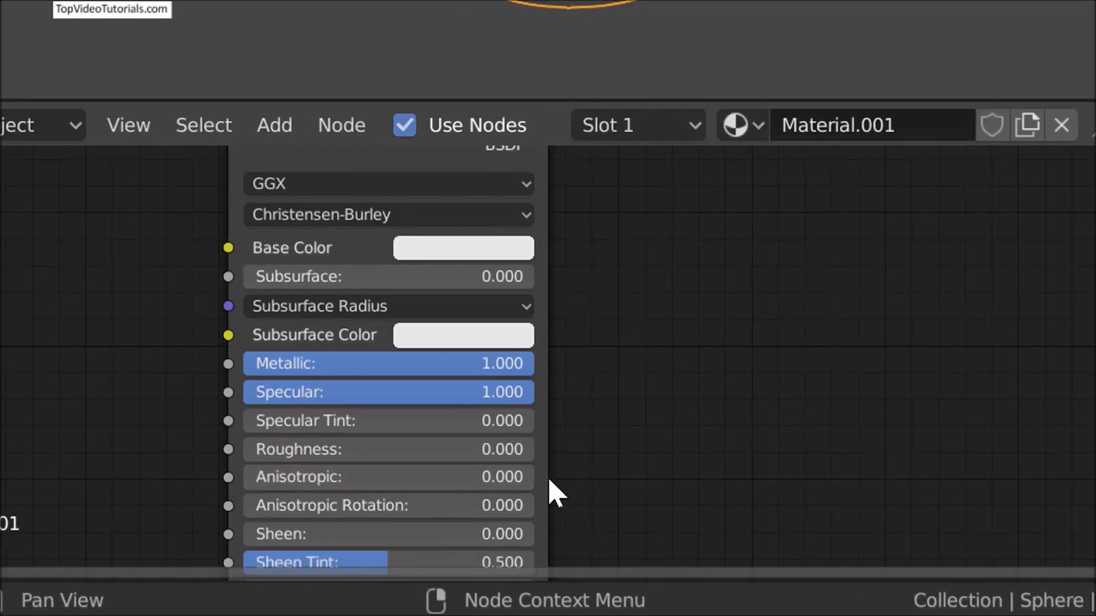
pyautogui.moveTo(522, 426); pyautogui.dragTo(532, 266, button='middle')
pyautogui.keyDown('shift'); pyautogui.scroll(-2, 589, 303); pyautogui.keyUp('shift')
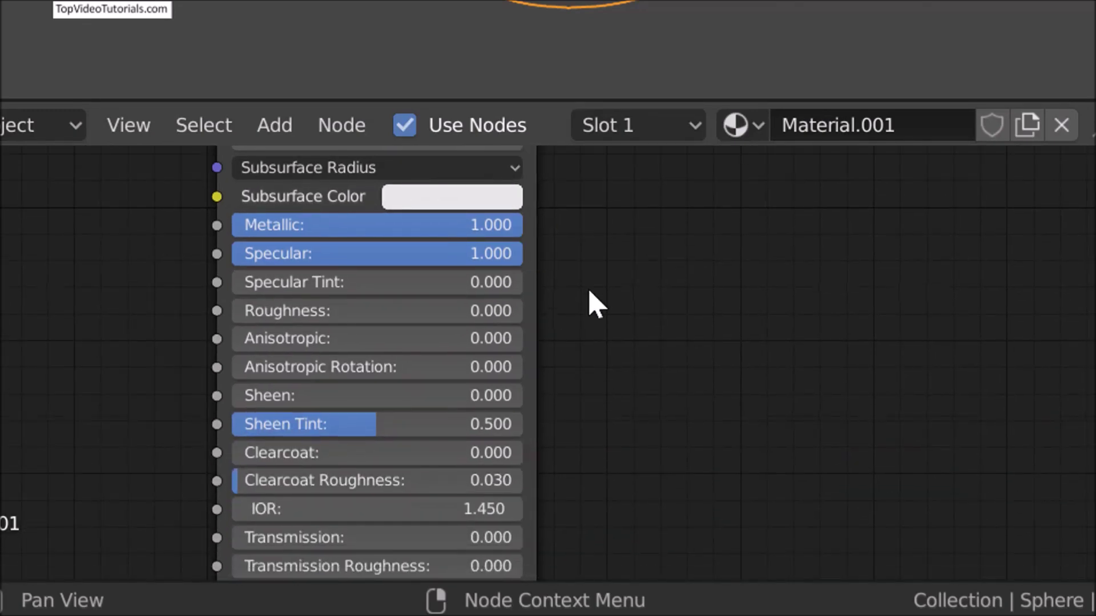
pyautogui.moveTo(547, 454); pyautogui.dragTo(558, 284, button='middle')
pyautogui.keyDown('shift'); pyautogui.scroll(-1, 568, 325); pyautogui.keyUp('shift')
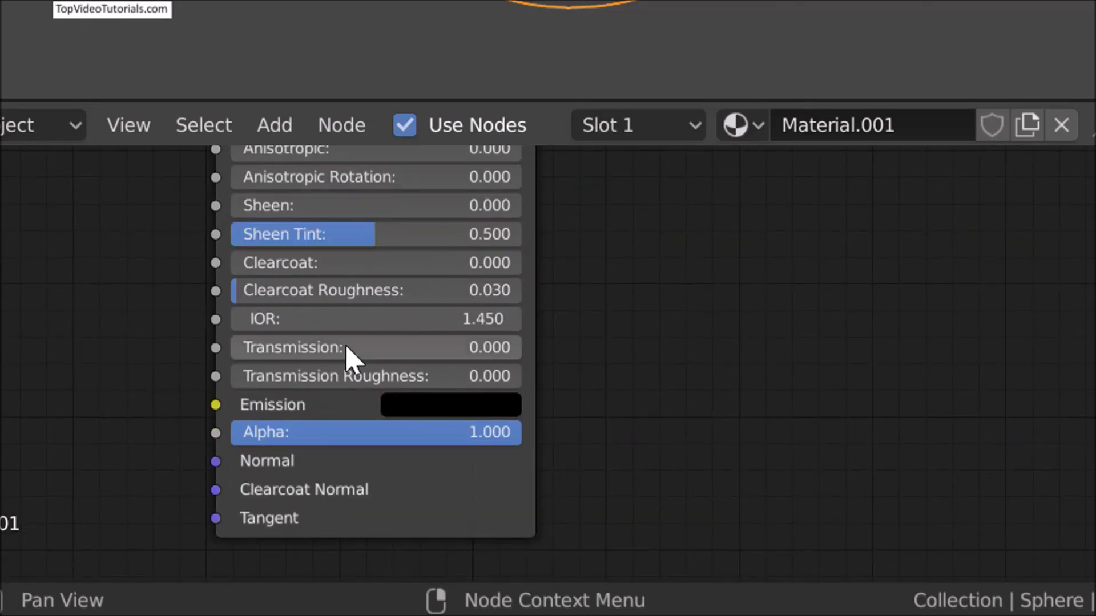